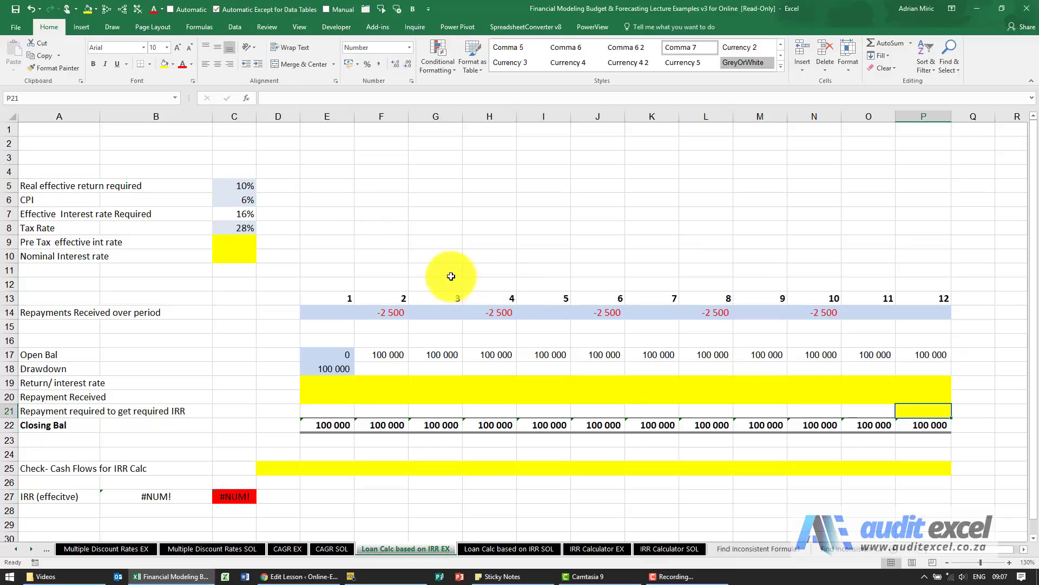
Enter =C7/(1-C8) in C9 to get the 22.22% pre-tax effective rate.
click(246, 240)
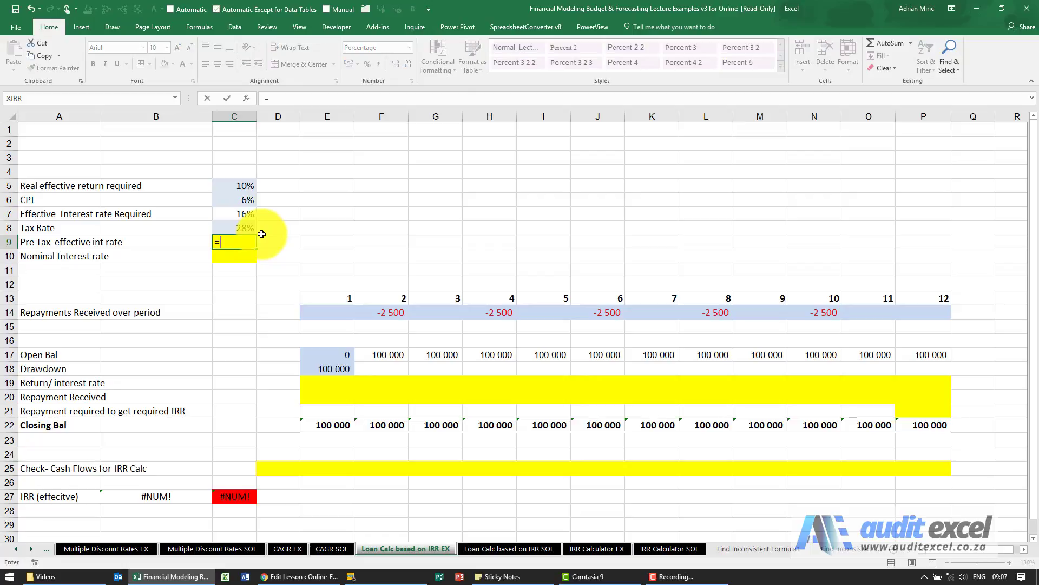
click(232, 215)
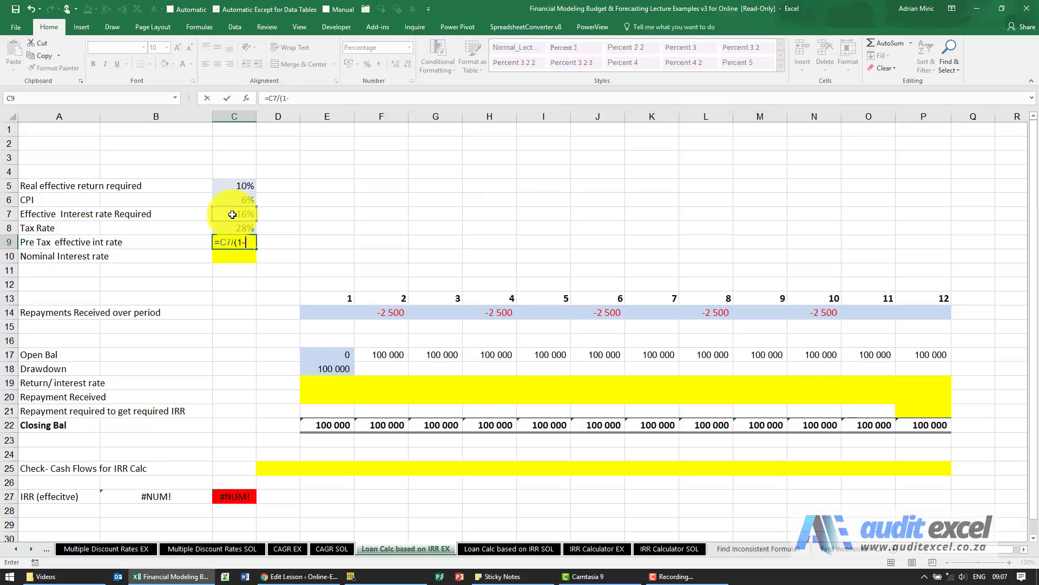
click(234, 224)
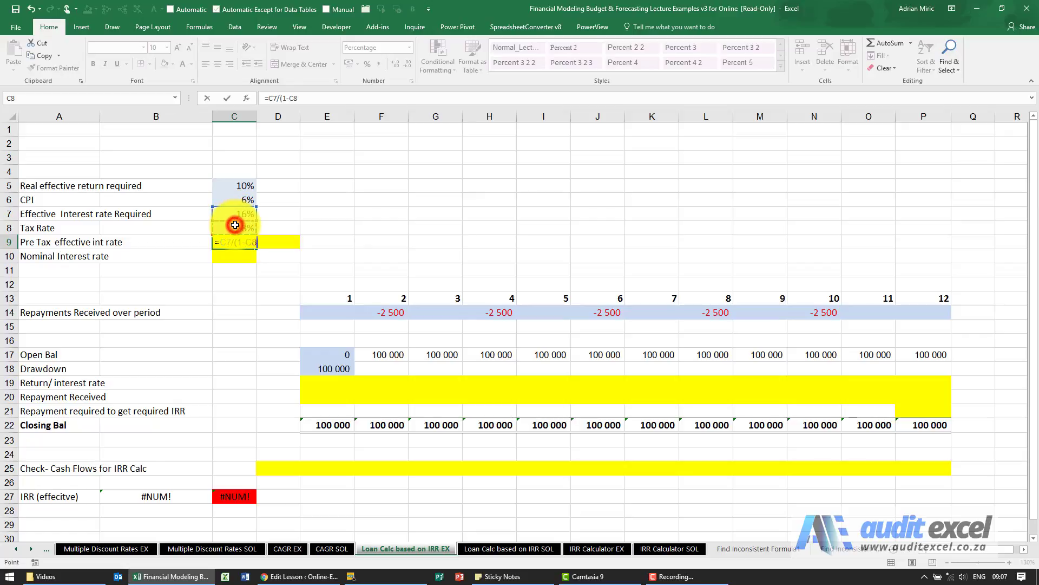
text())
key(Return)
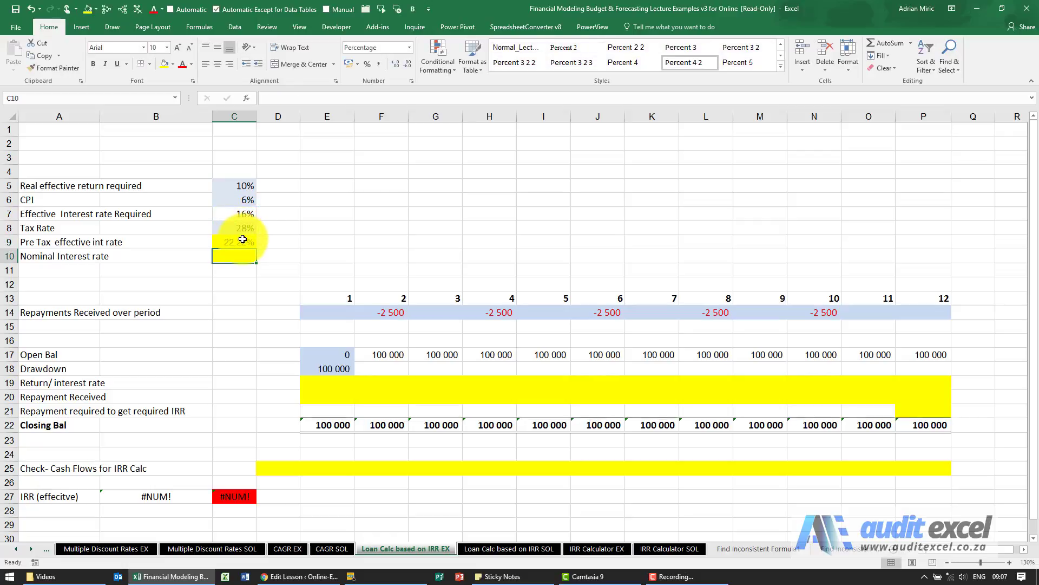
click(316, 242)
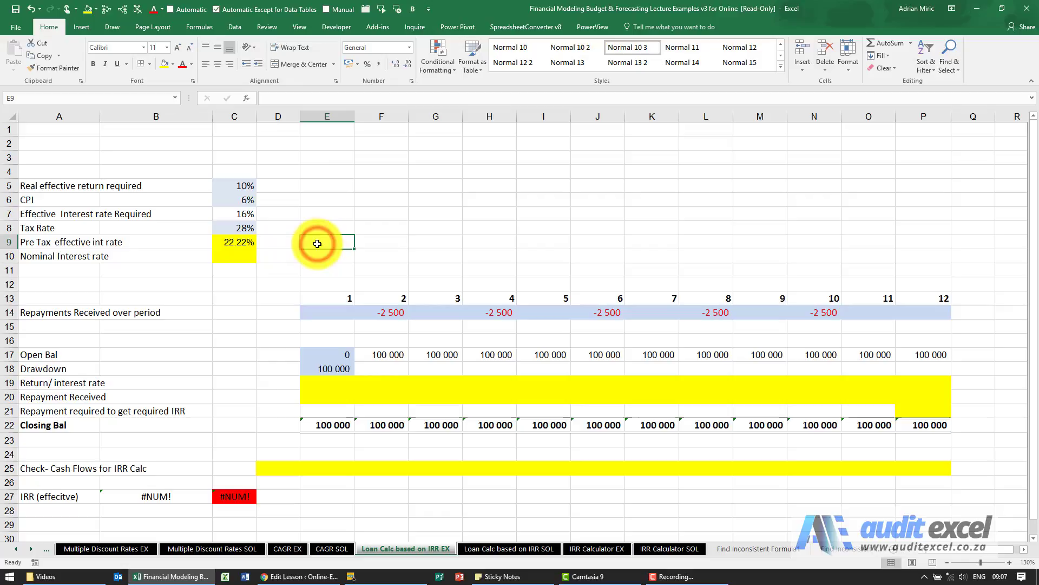
text(=)
key(Left)
key(Left)
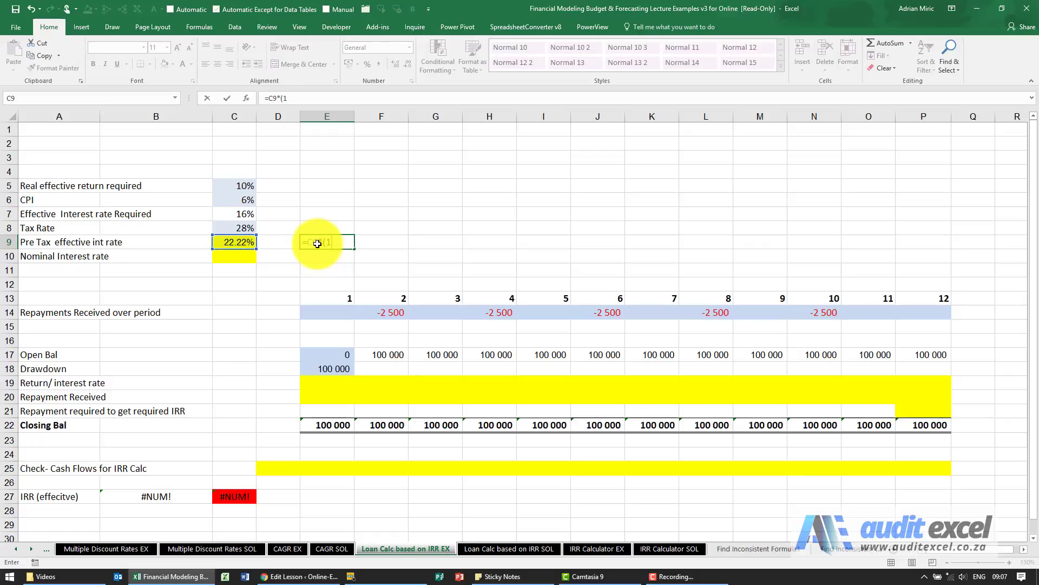
click(242, 227)
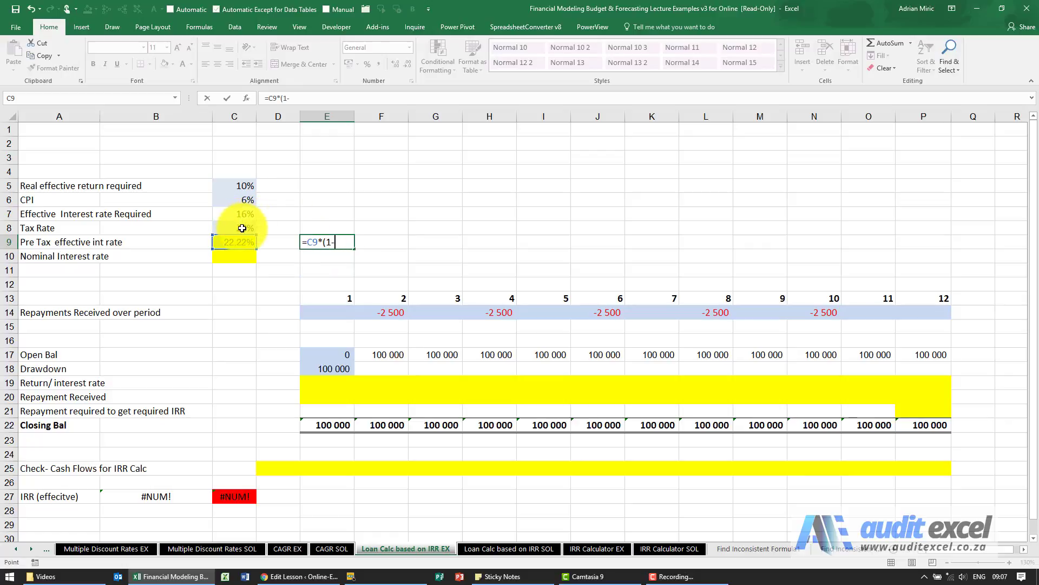
key(Return)
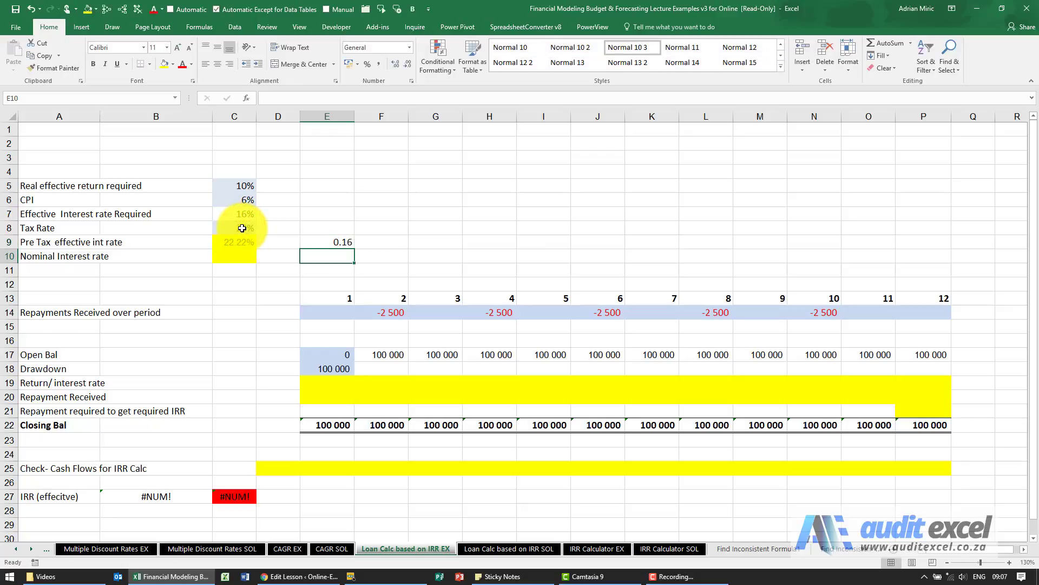
click(321, 242)
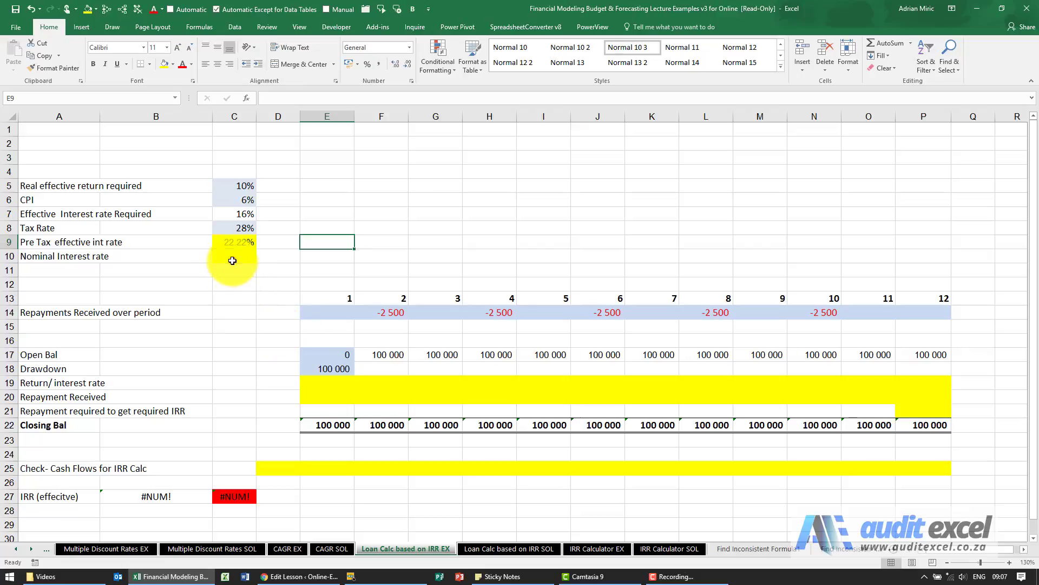
Insert =NOMINAL(C9,12) in C10 through Insert Function, returning 20.24%.
click(232, 261)
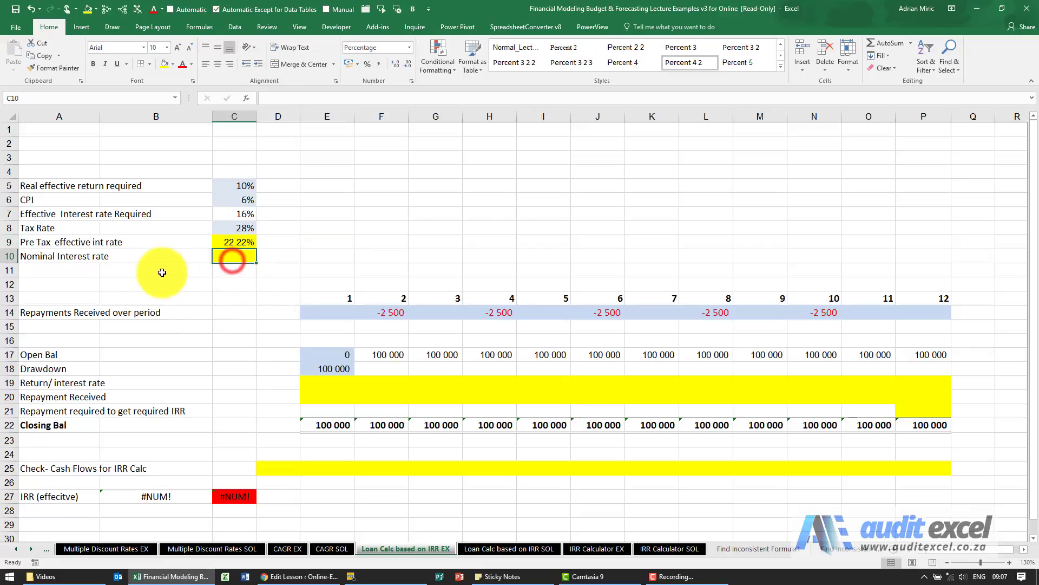
click(251, 99)
click(426, 463)
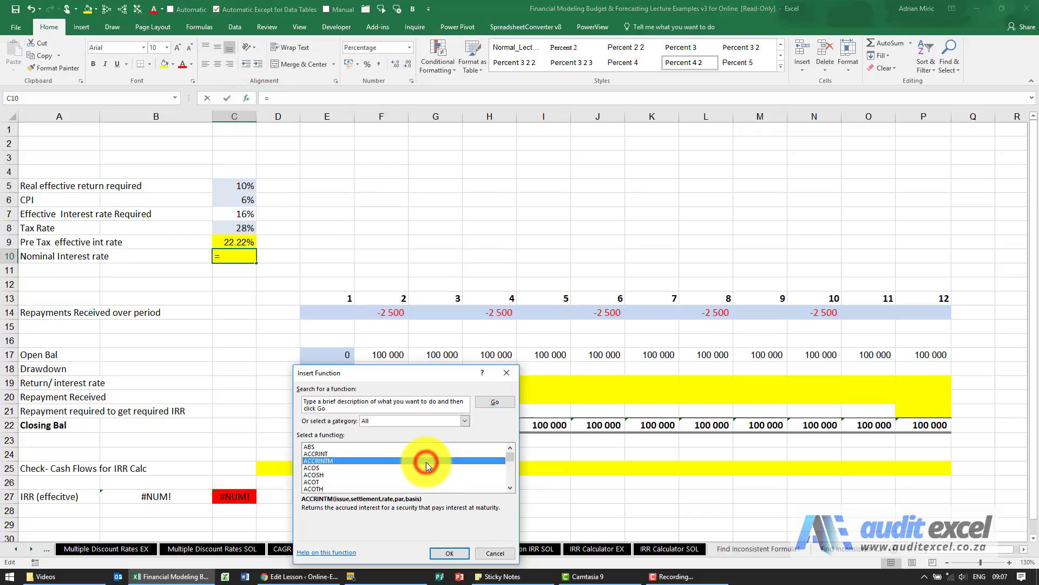
text(nom)
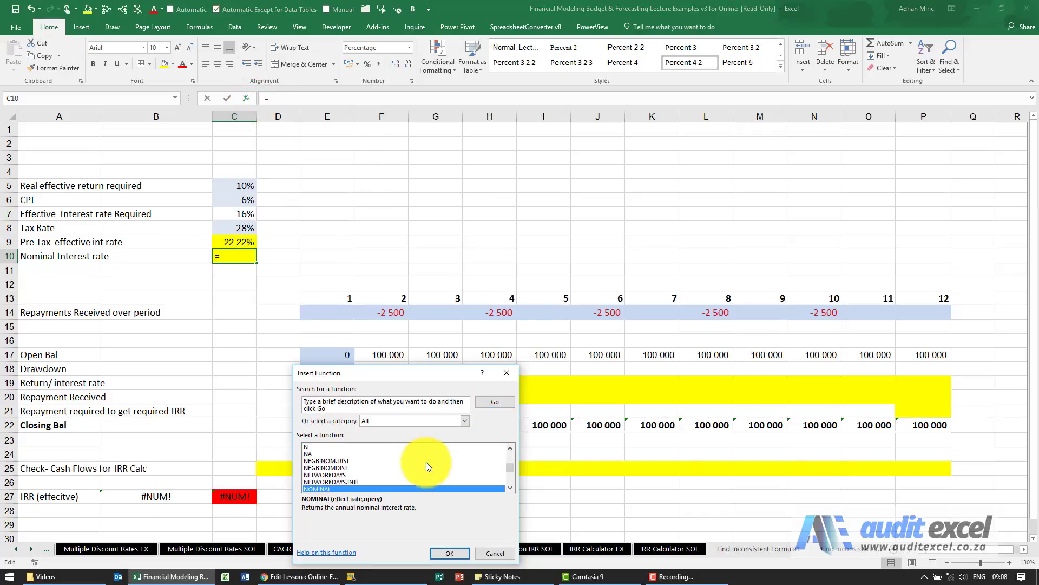
key(Return)
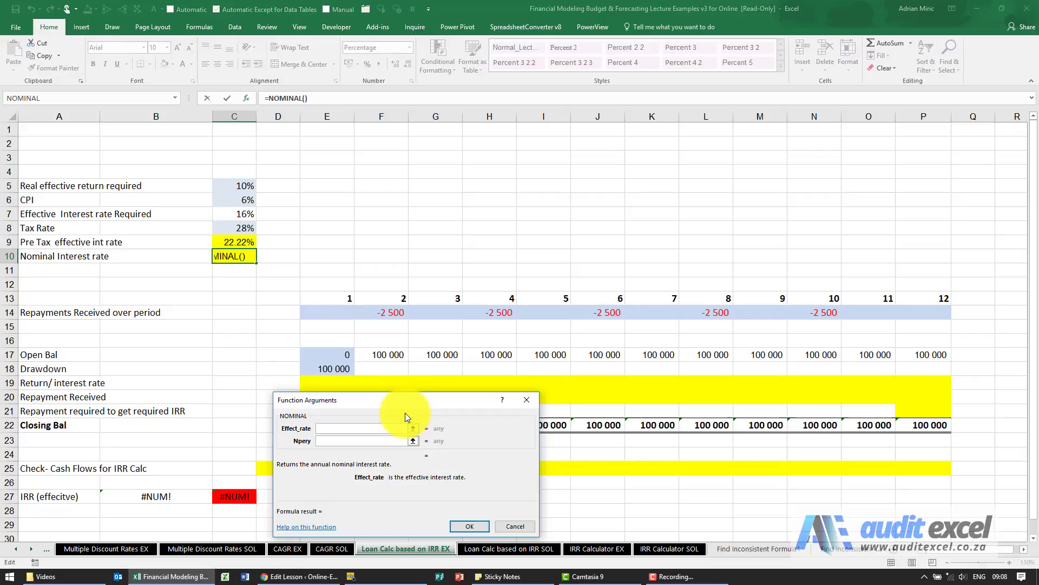
drag(405, 413, 443, 170)
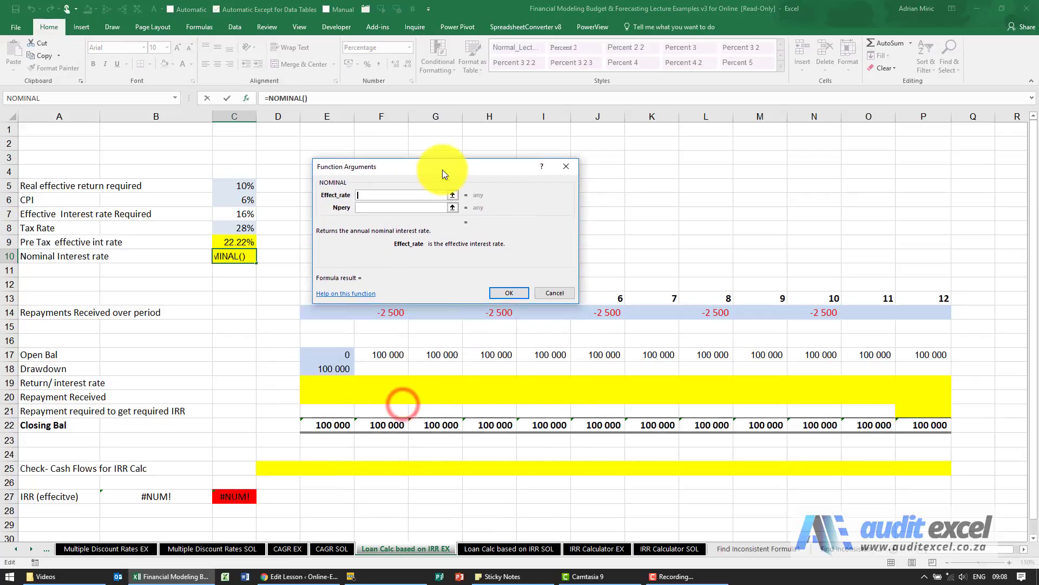
click(239, 239)
click(370, 204)
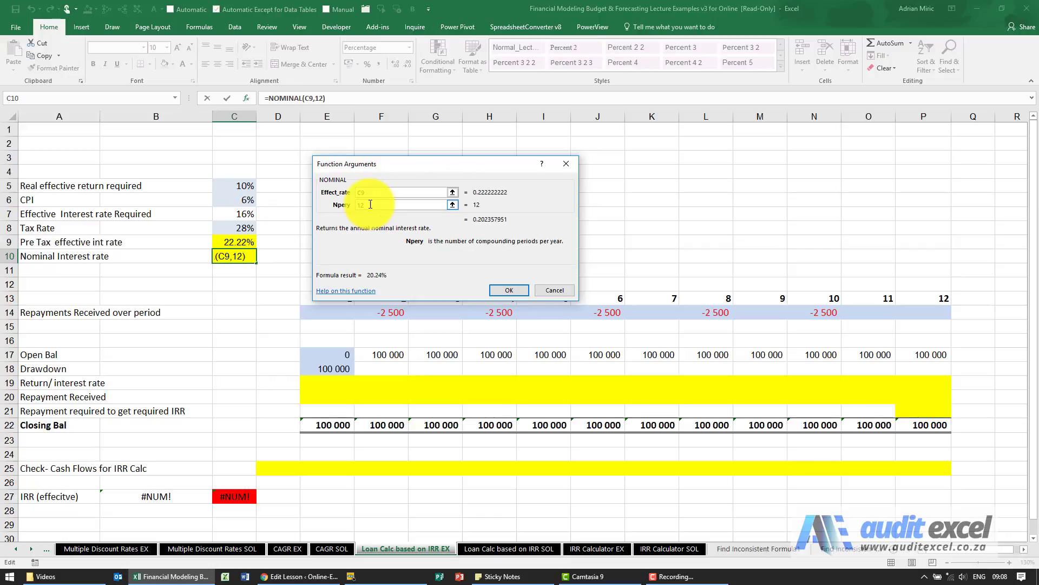
click(502, 292)
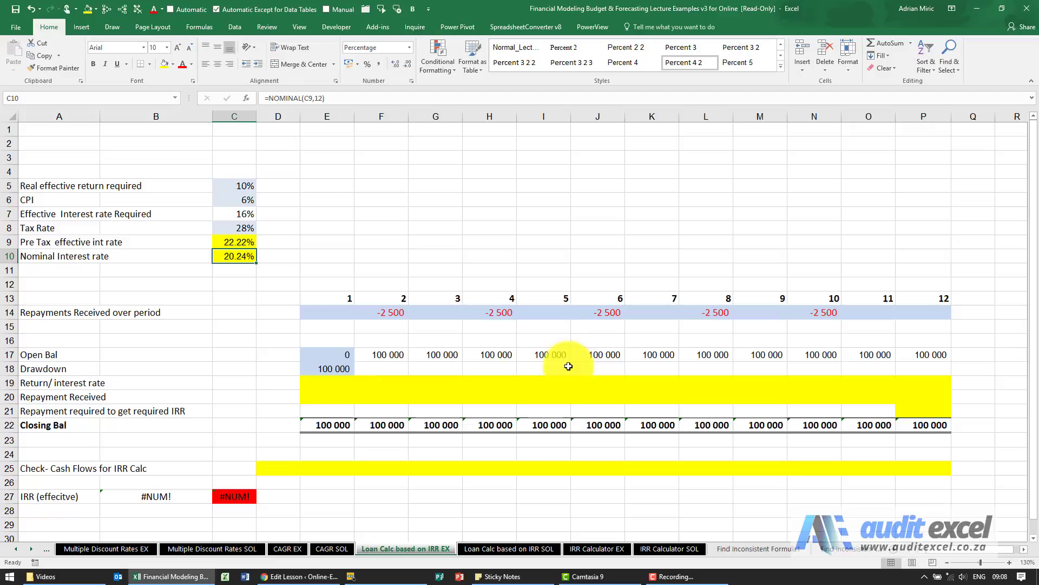
Trace F17's precedents, remove the arrows, then start the E19 interest formula with =(.
click(394, 354)
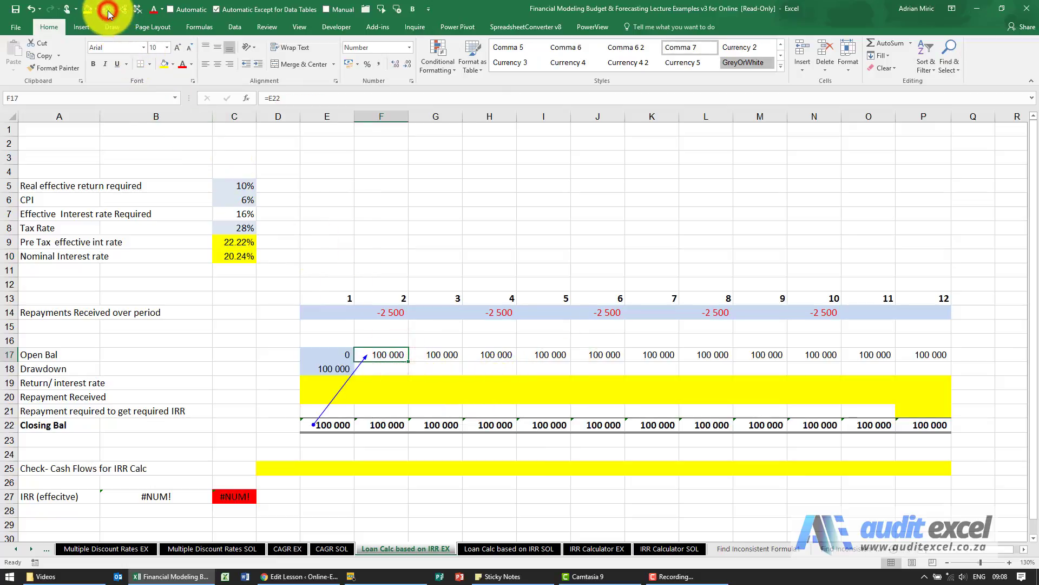
click(326, 372)
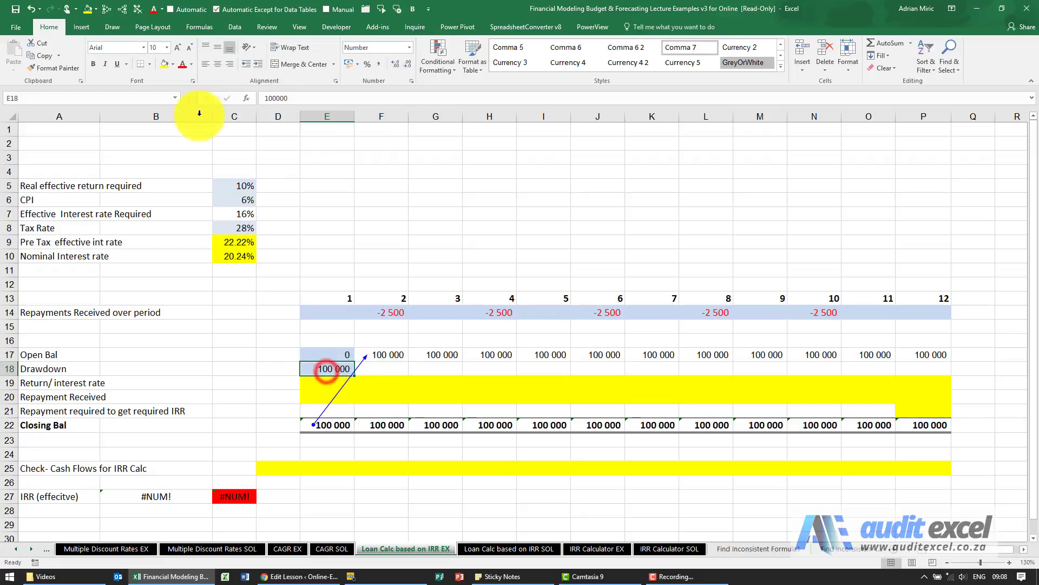
click(139, 13)
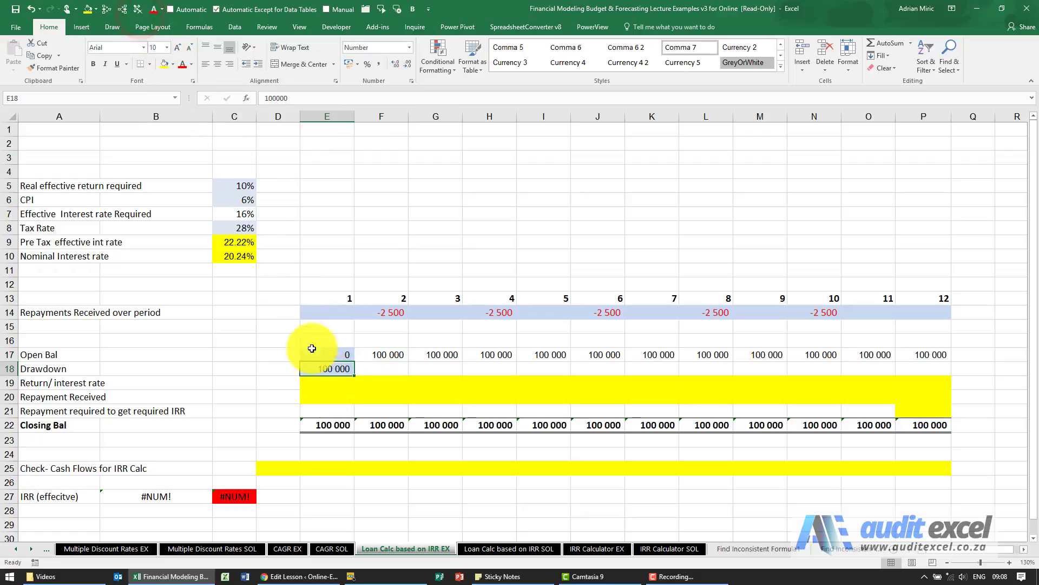
click(334, 381)
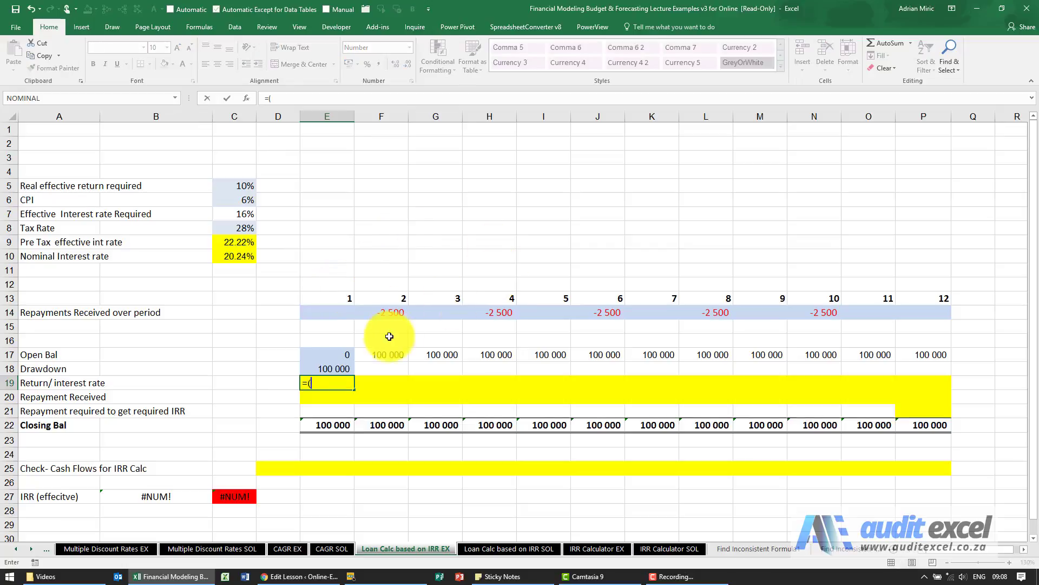
Complete E19 as =(E17+E18)*$C$10/12 and fill it across to P19.
click(339, 354)
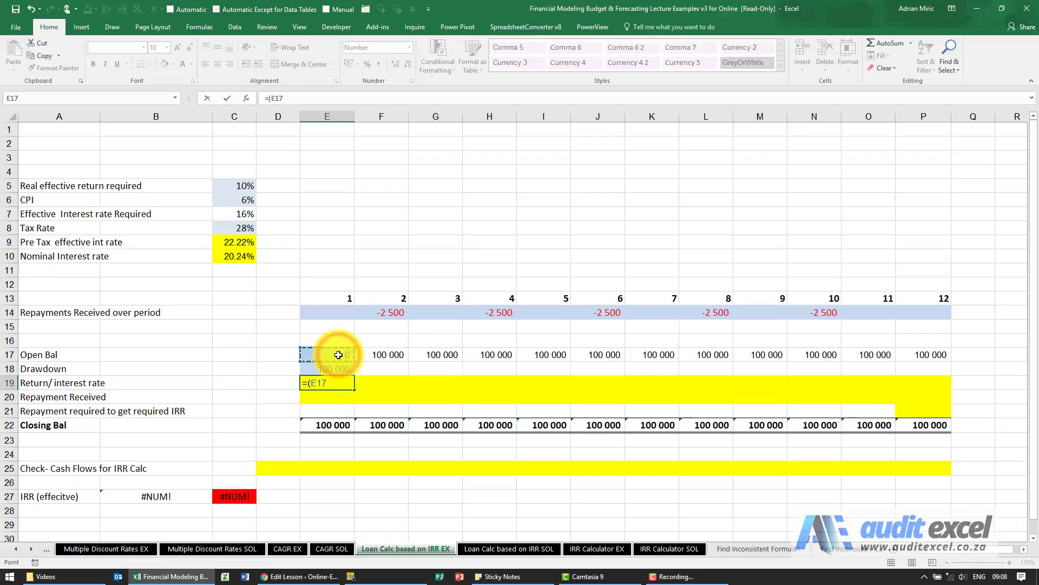
text(+)
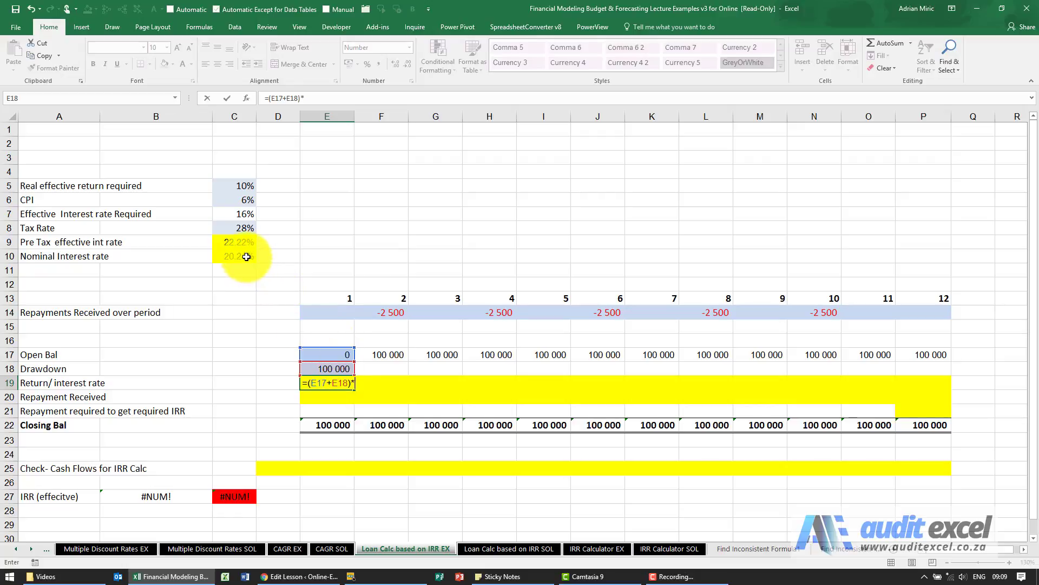
click(247, 257)
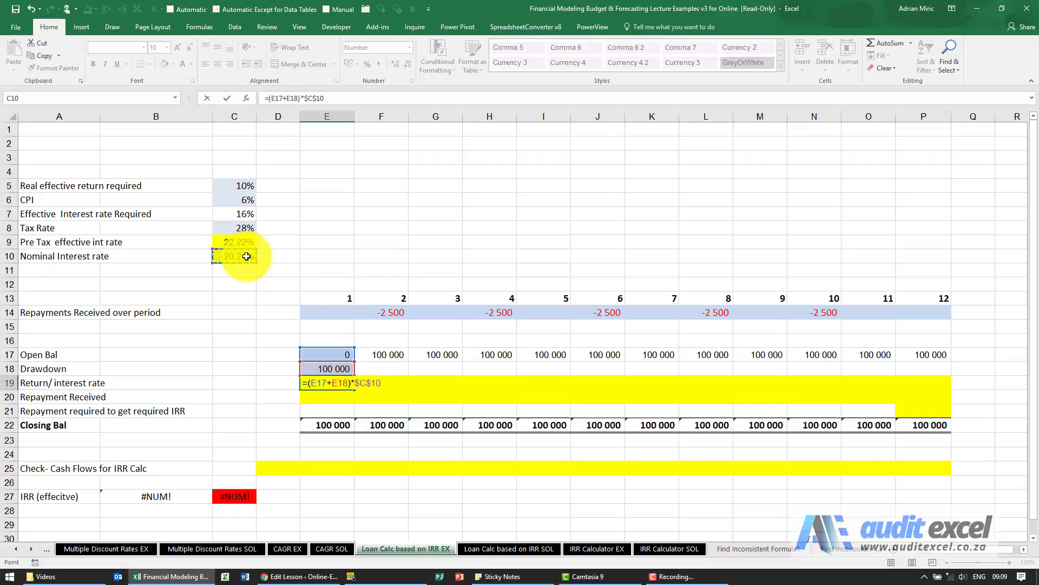
key(Return)
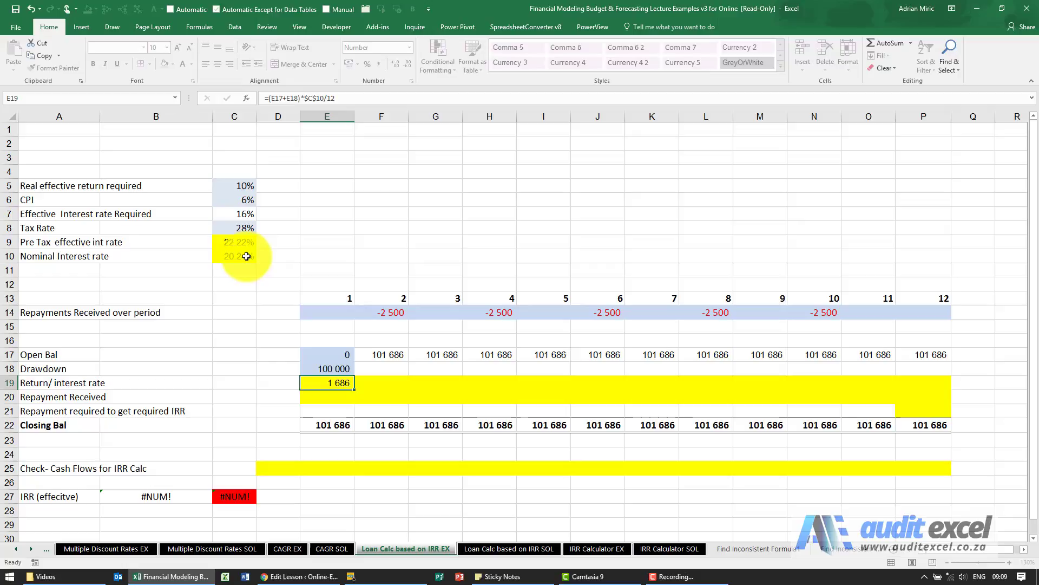
click(349, 386)
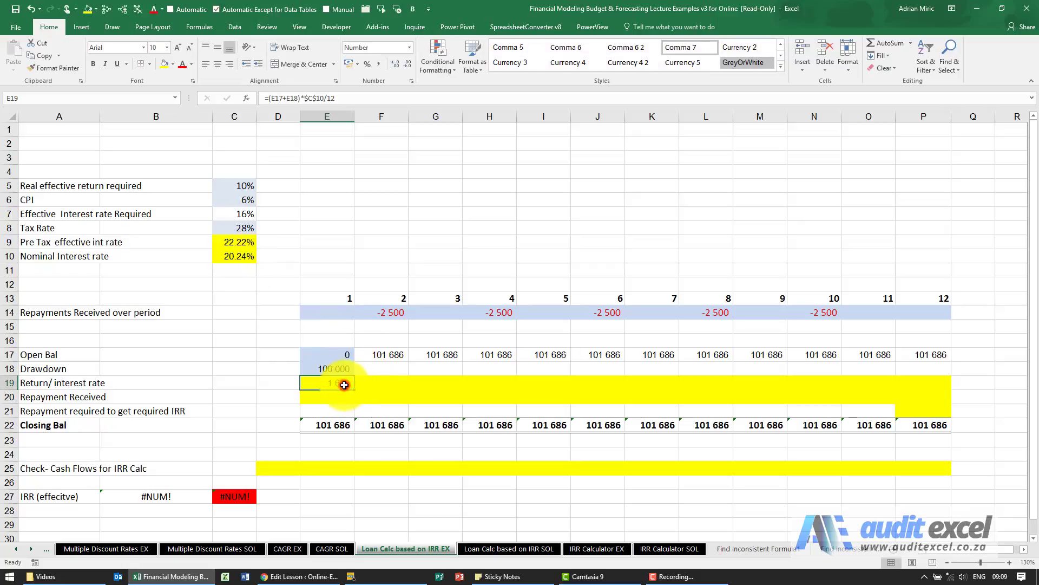
drag(354, 389, 929, 388)
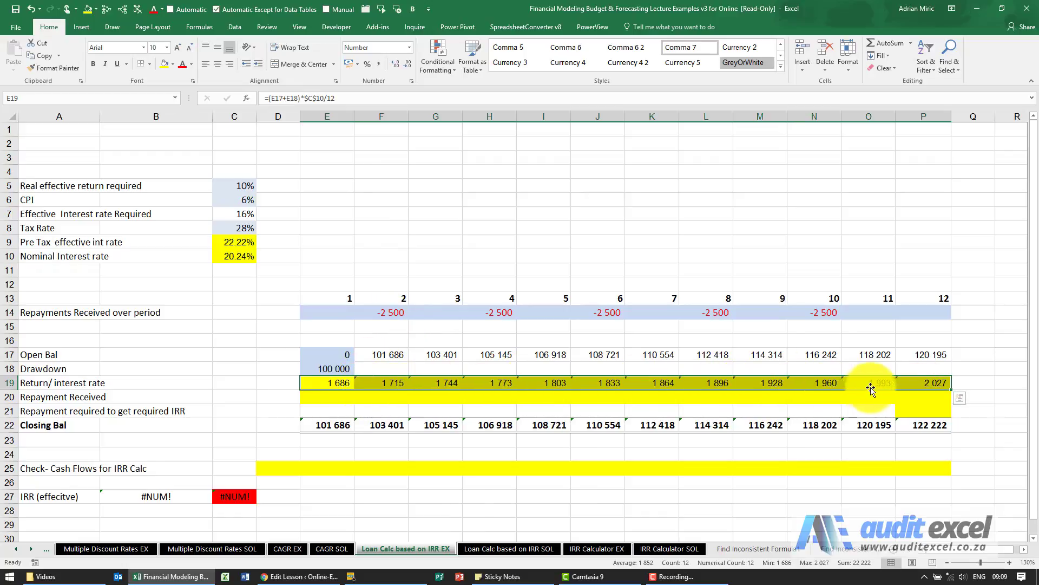
Link E20 to =E14 and paste it across E20:P20, dropping the final balance to 108 387.
click(322, 398)
text(=)
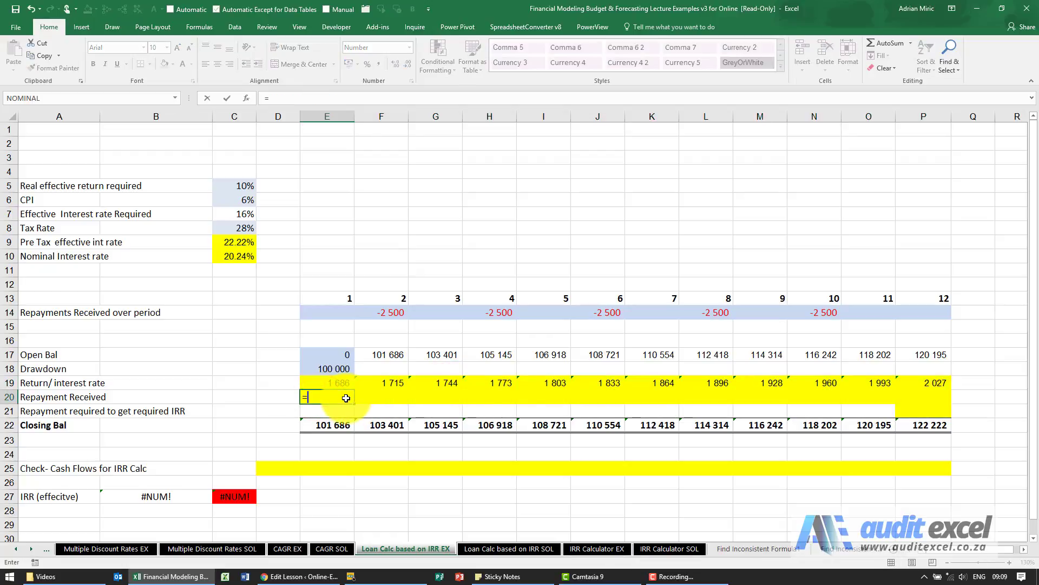
click(350, 315)
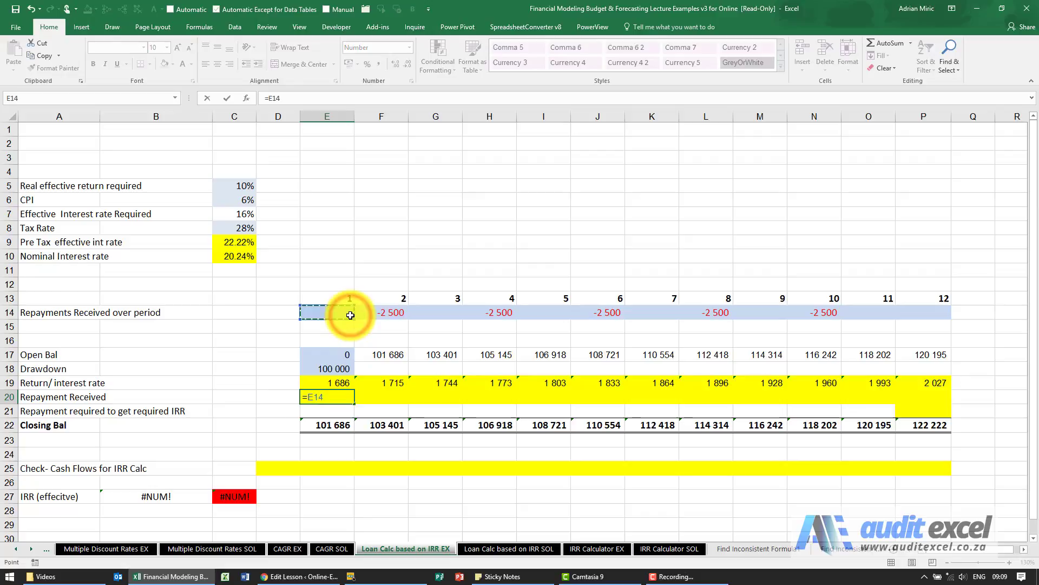
key(ctrl+Return)
key(ctrl+c)
key(shift+Right)
key(shift+Right)
key(shift+Right)
key(shift+Right)
key(shift+Right)
key(shift+Right)
key(shift+Right)
key(shift+Right)
key(shift+Right)
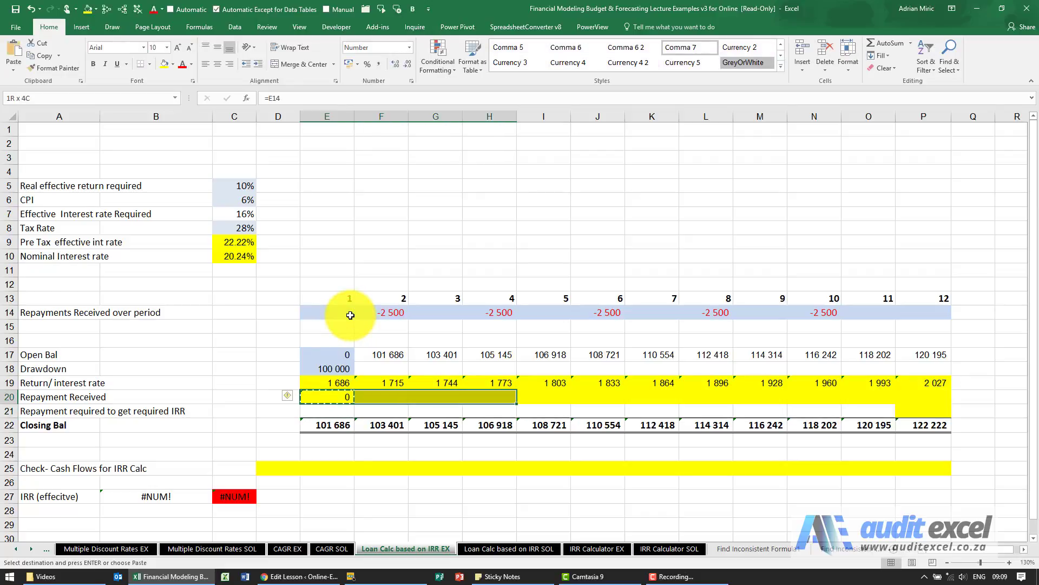
key(shift+Right)
key(shift+Right)
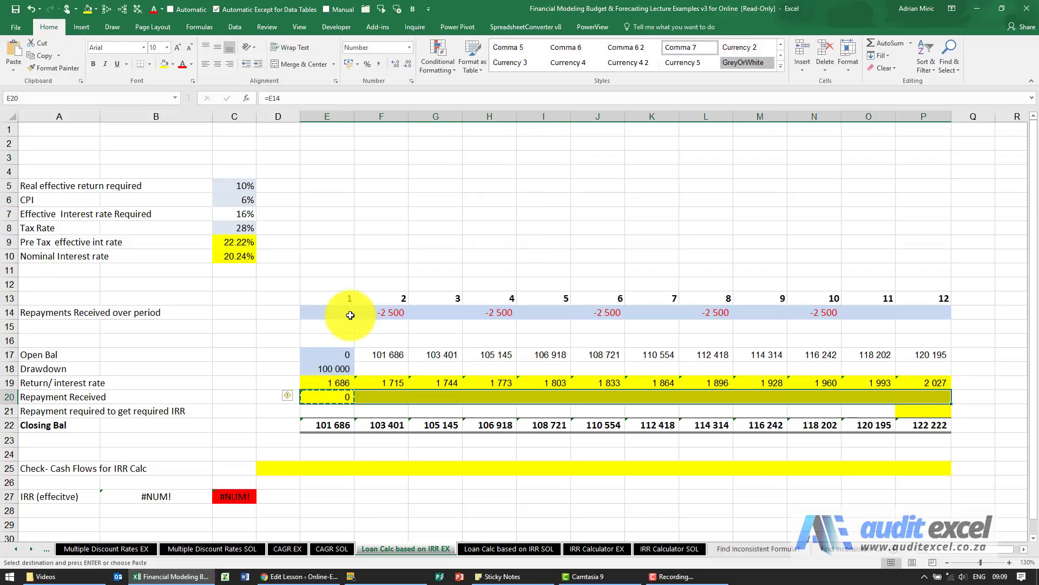
key(ctrl+v)
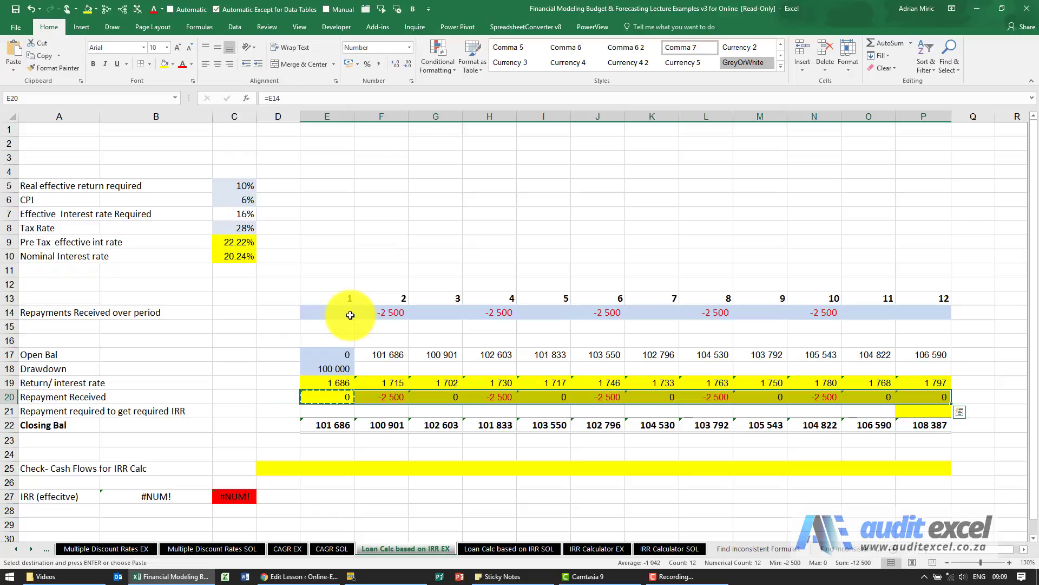
key(shift+BackSpace)
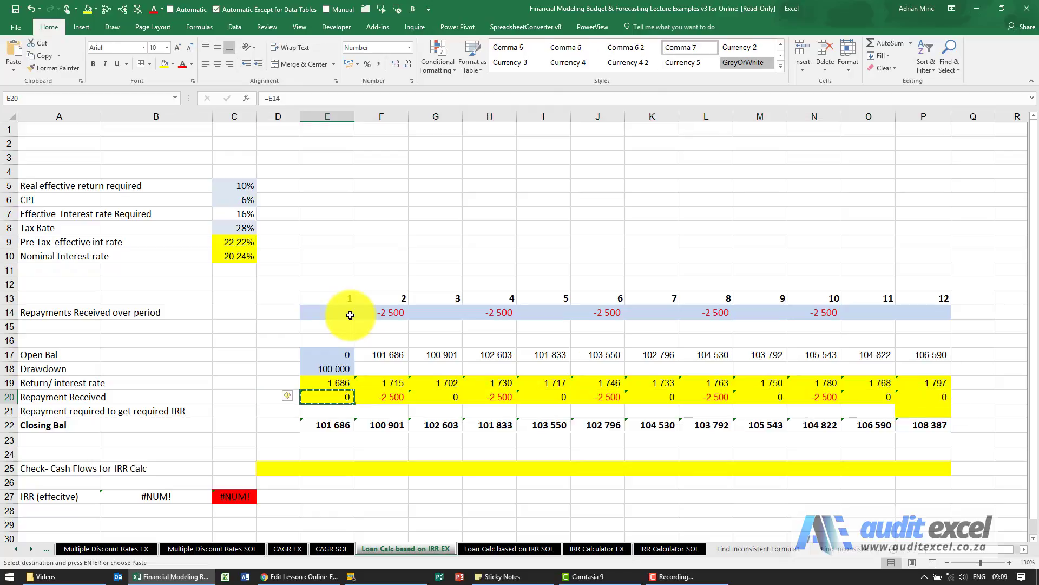
click(396, 396)
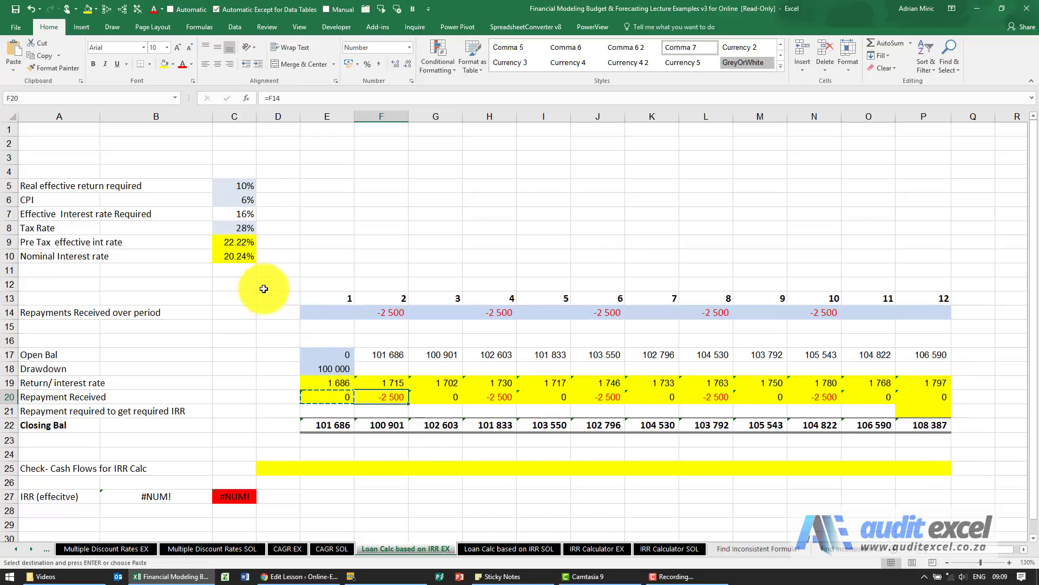
Enter =-(P17+P19+P20) in P21, giving -108 387 and a zero closing balance.
click(937, 413)
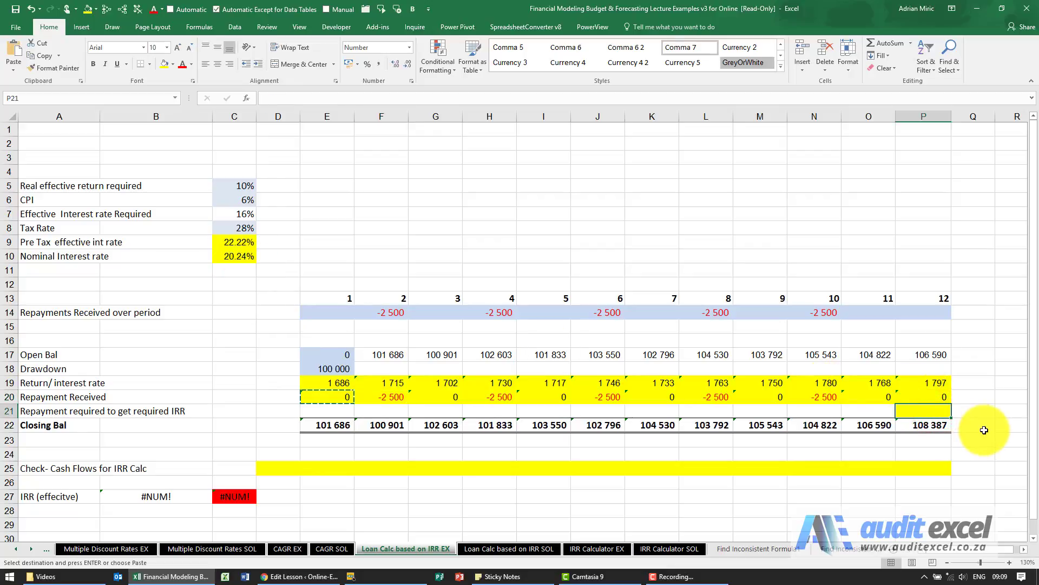
text(=-)
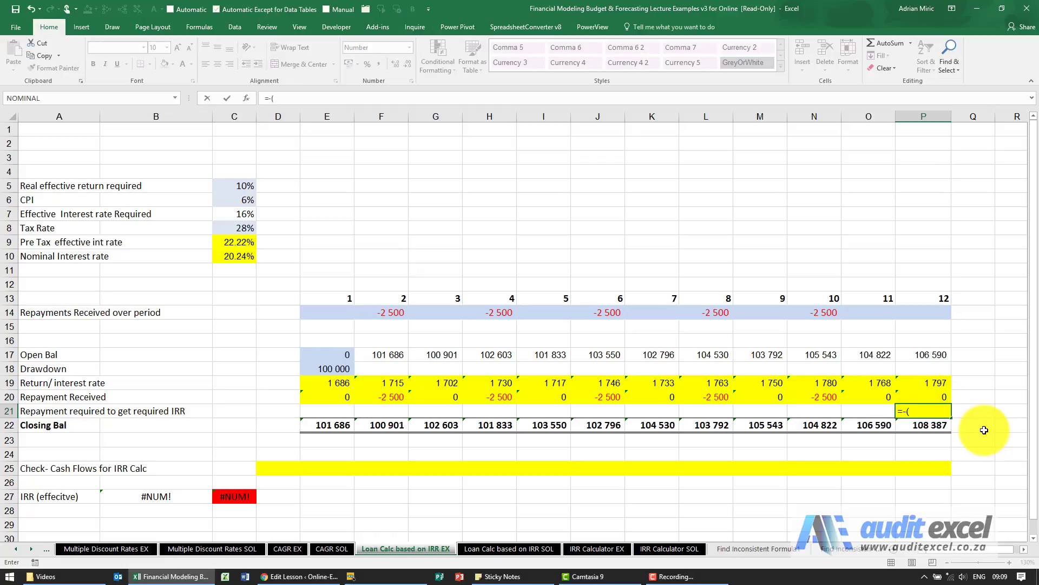
text(()
click(931, 358)
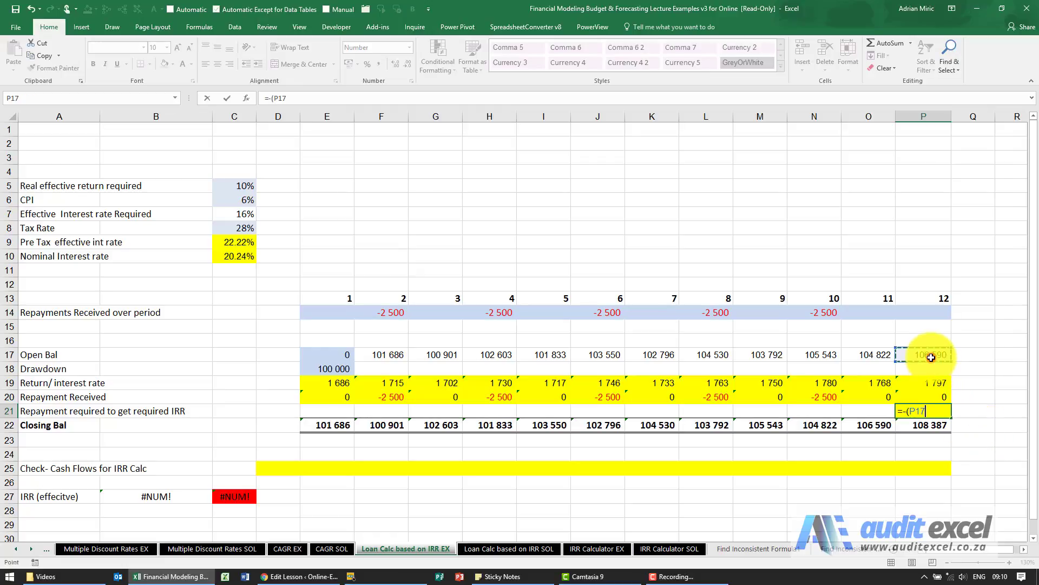
text(+)
click(934, 381)
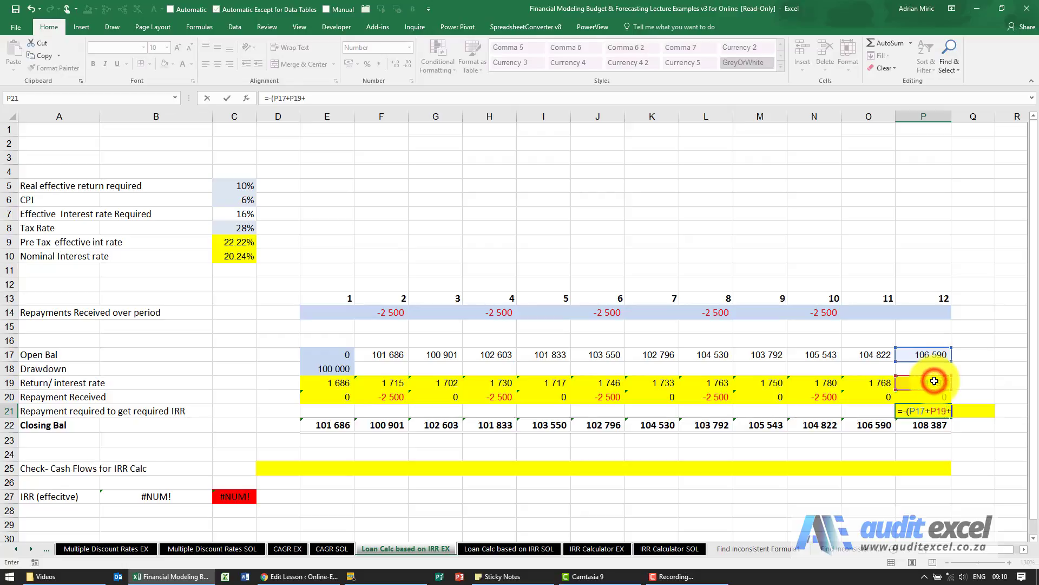
text(+)
click(945, 393)
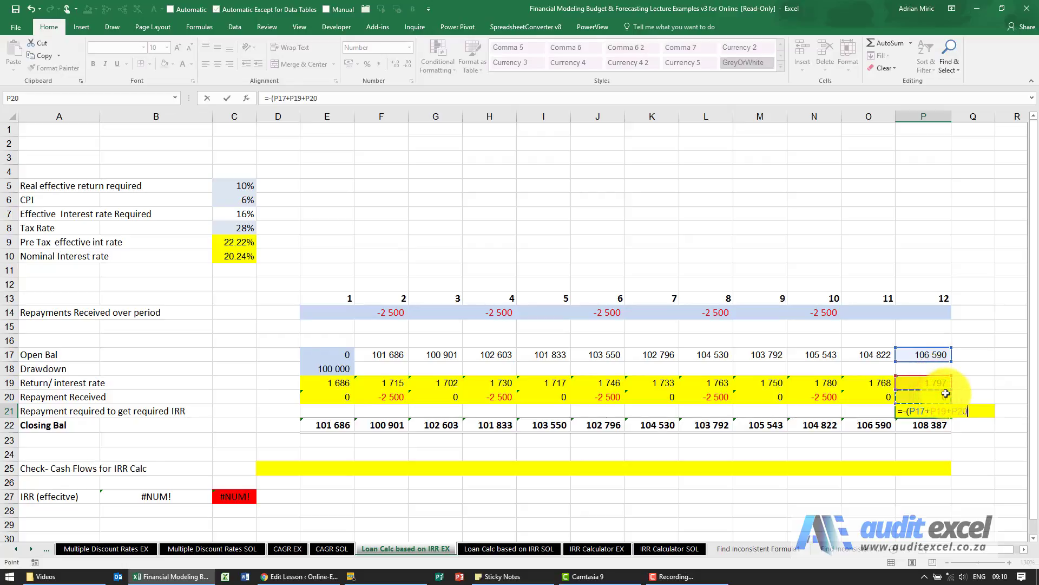
key(Return)
key(Up)
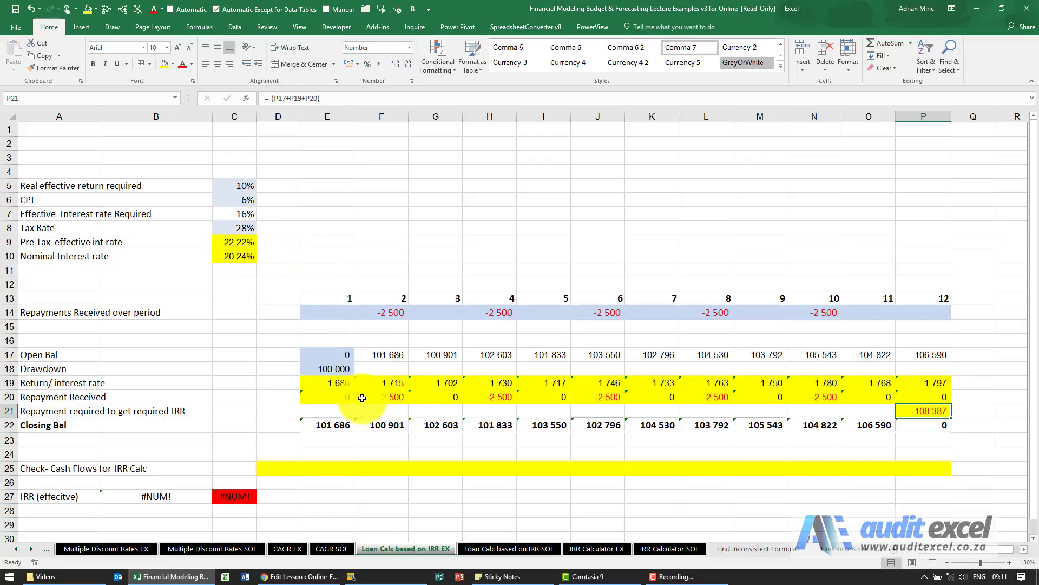
Enter =-(P21+P20) in P25 as the period 12 check cash flow of 108 387.
click(281, 468)
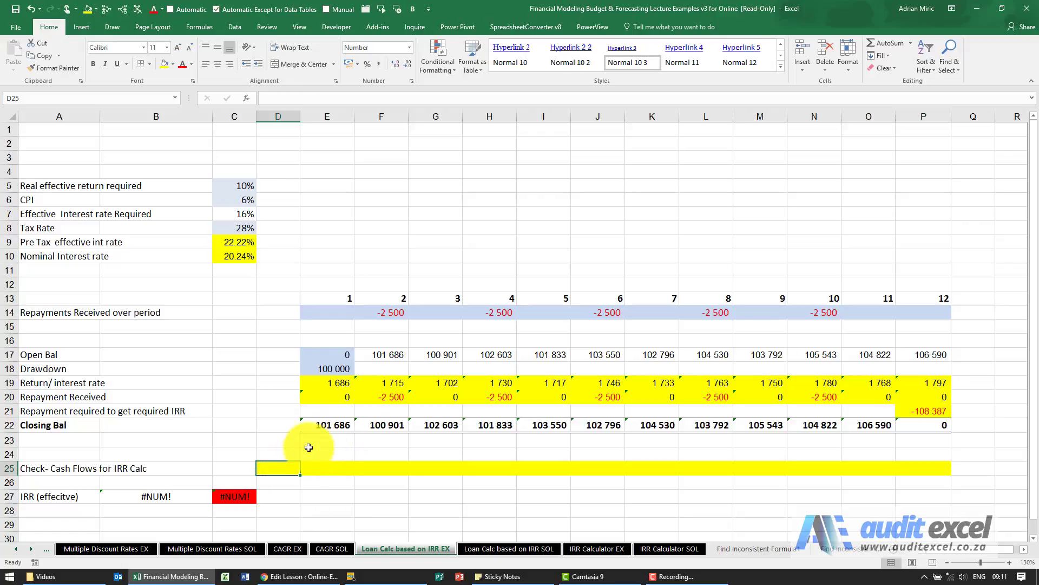
click(329, 467)
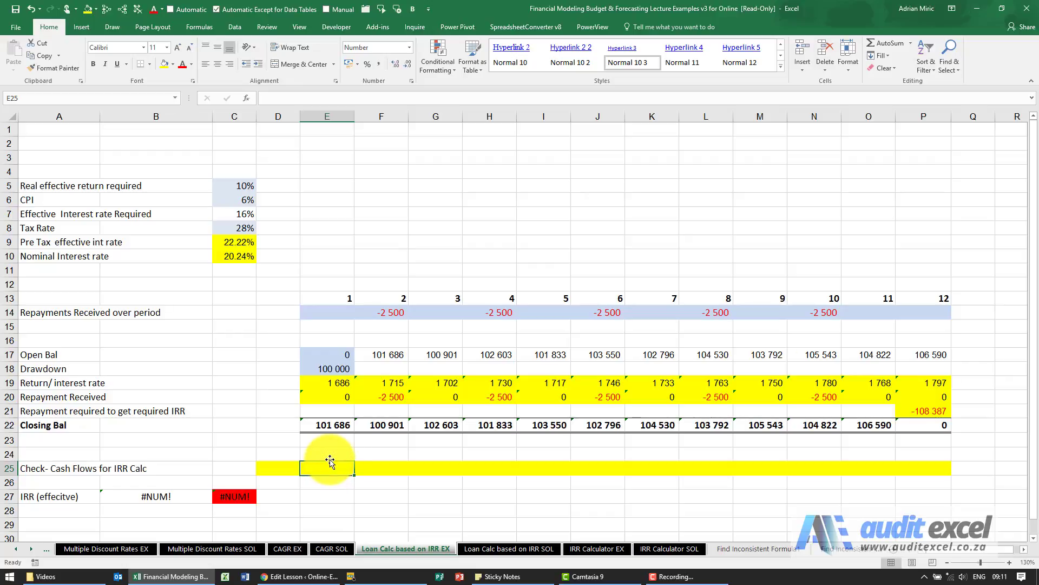
click(917, 469)
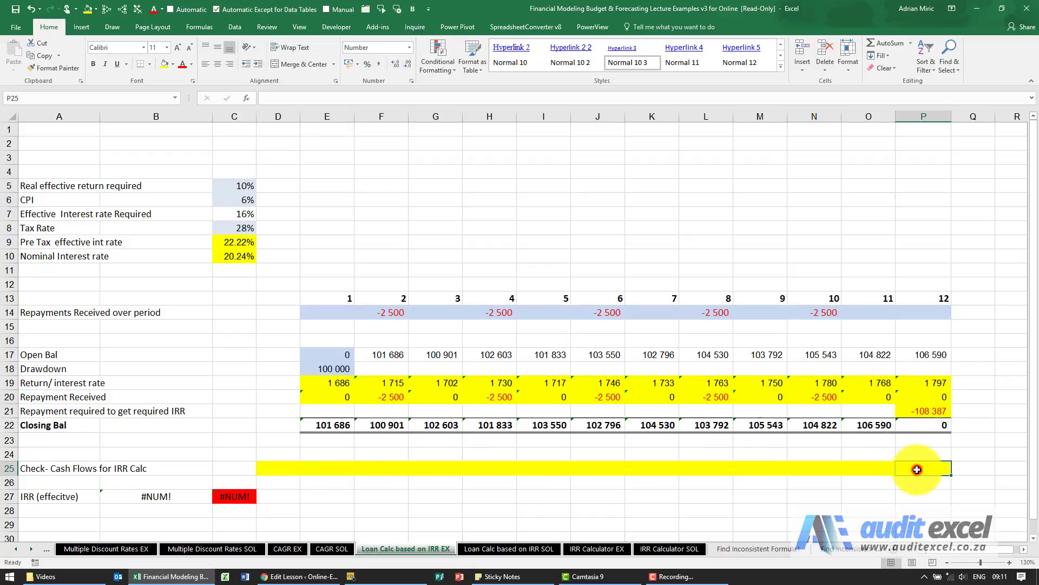
text(=()
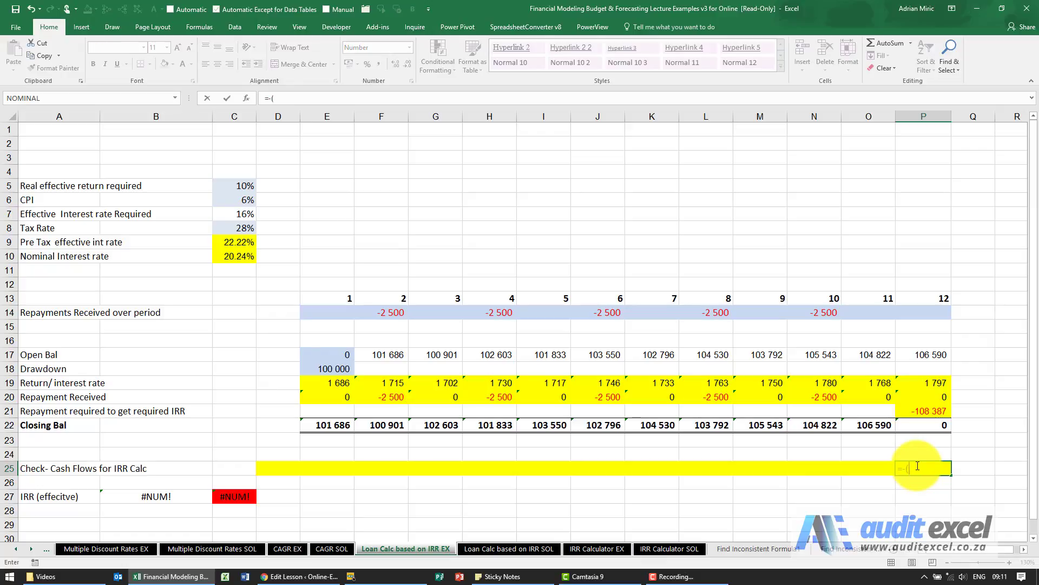
text(-()
click(930, 410)
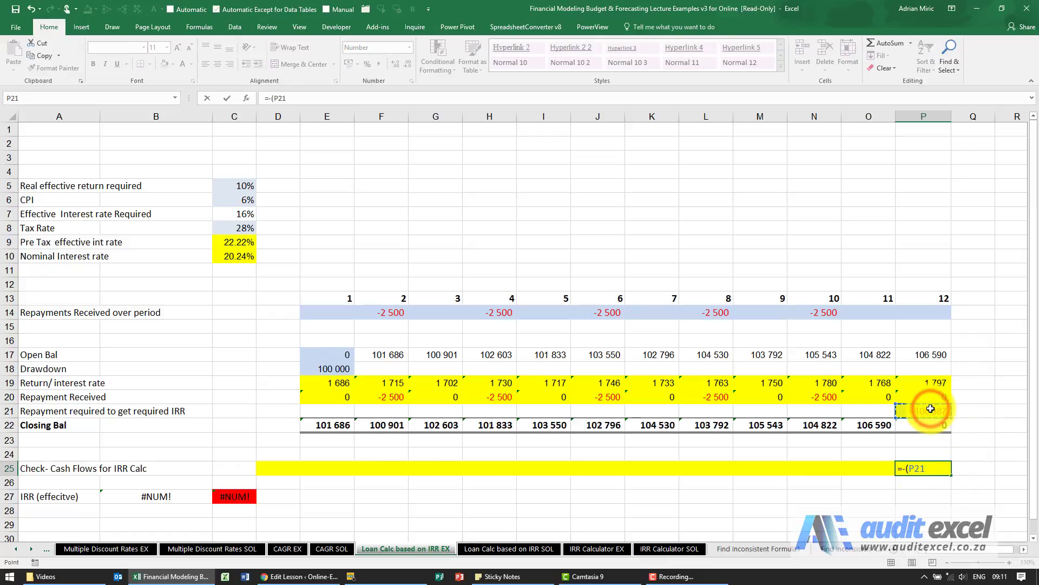
text(+)
click(934, 399)
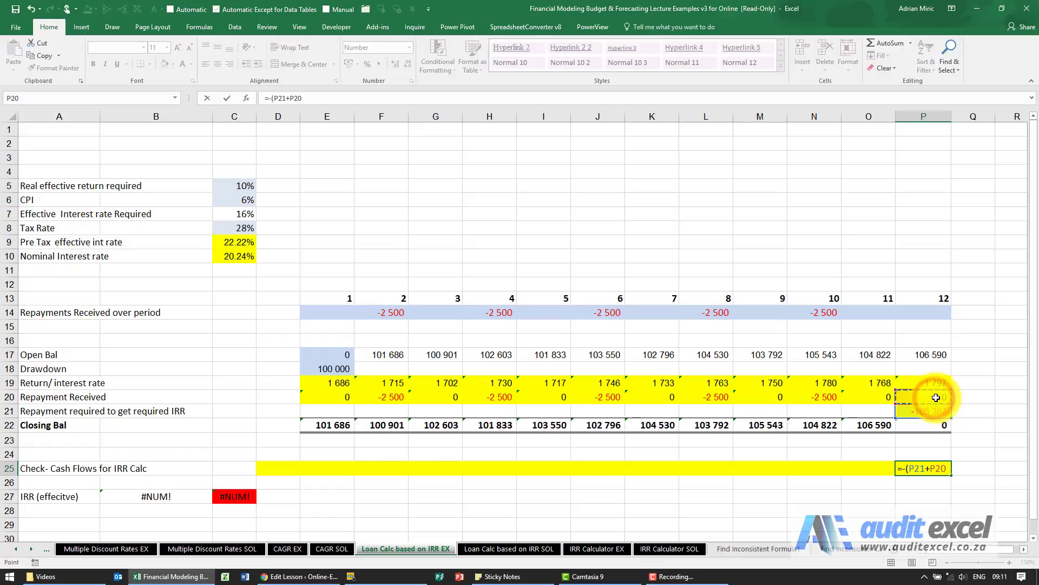
key(Return)
Paste the check cash flow formula back across periods 1 to 11.
key(Up)
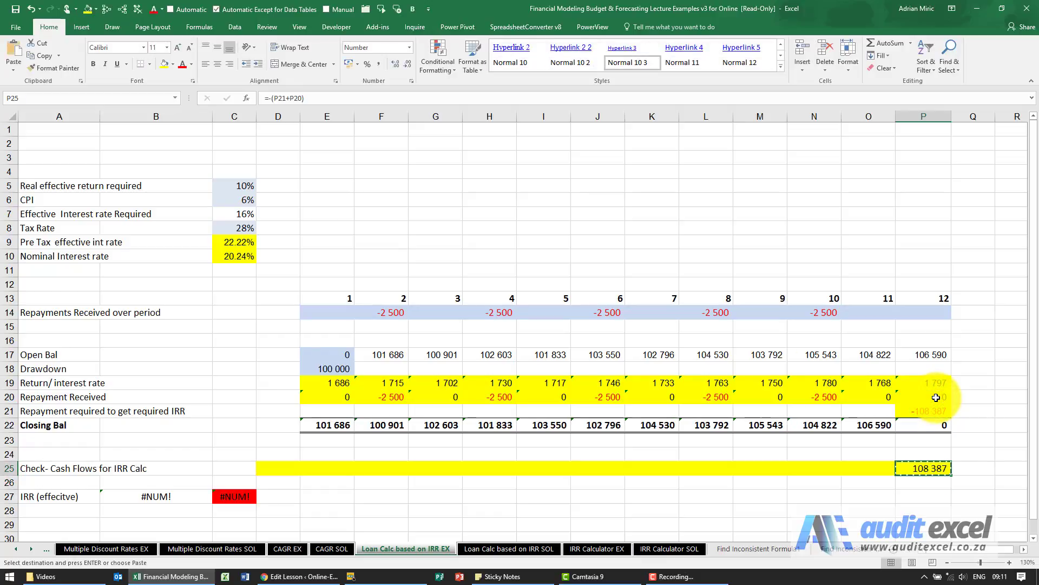
key(shift+Left)
key(shift+Left)
key(shift+Left)
key(shift+Left)
key(shift+Left)
key(shift+Left)
key(shift+Left)
key(shift+Left)
key(shift+Left)
key(shift+Left)
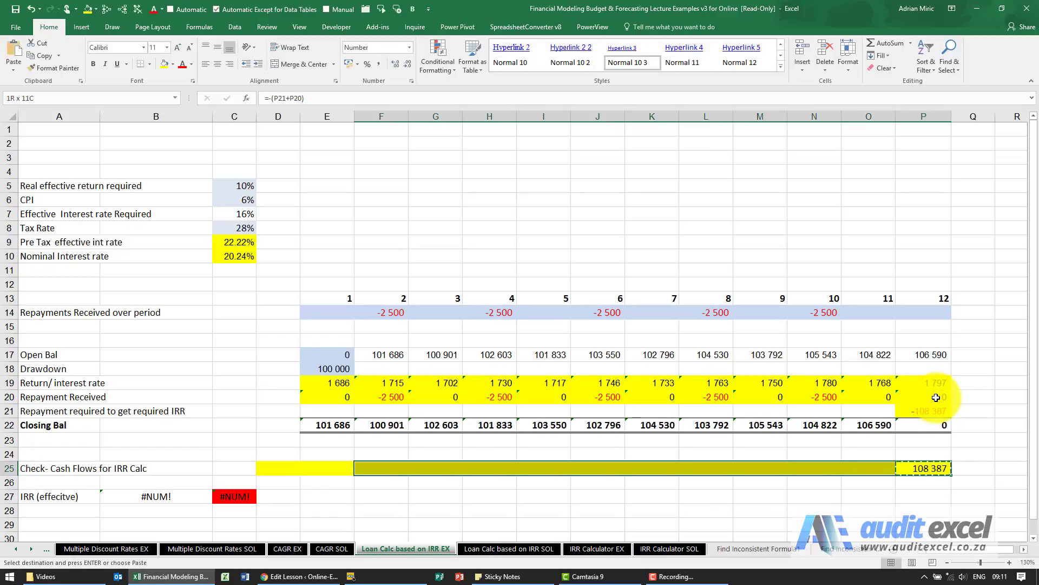
key(shift+Left)
key(ctrl+v)
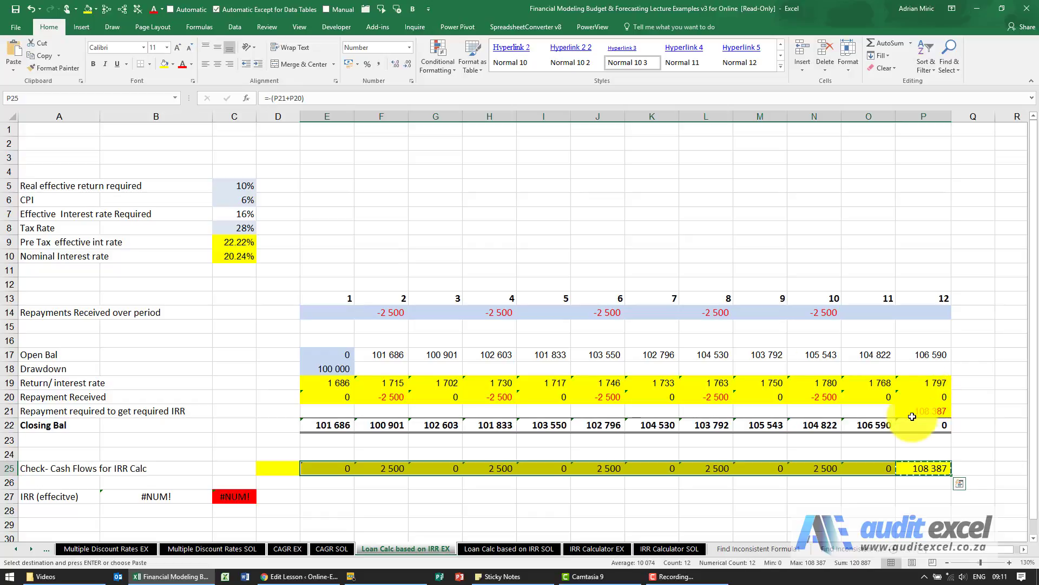
Try adding +E18 to E25's check formula, then revert it.
click(346, 468)
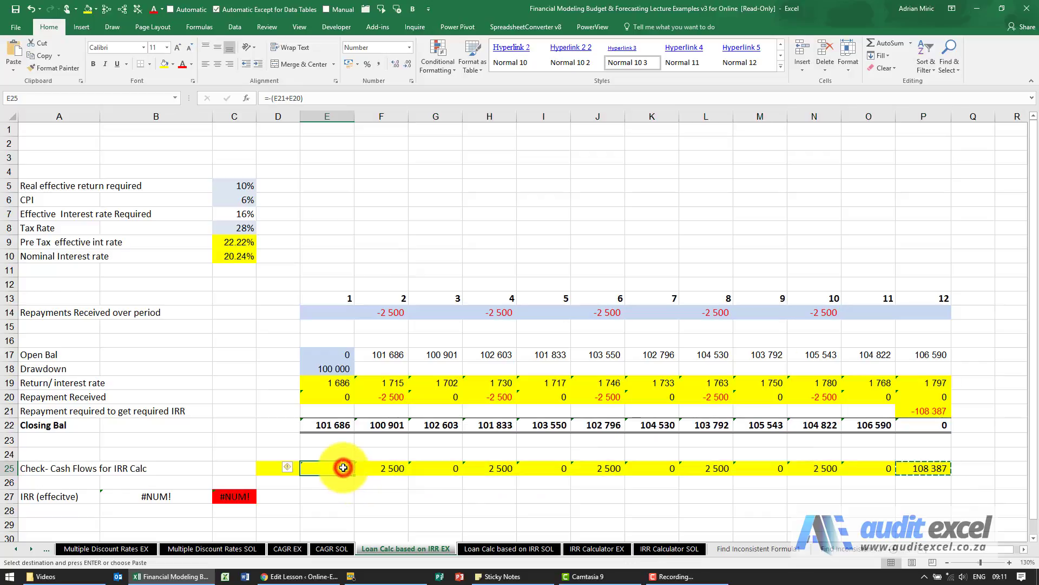
click(301, 99)
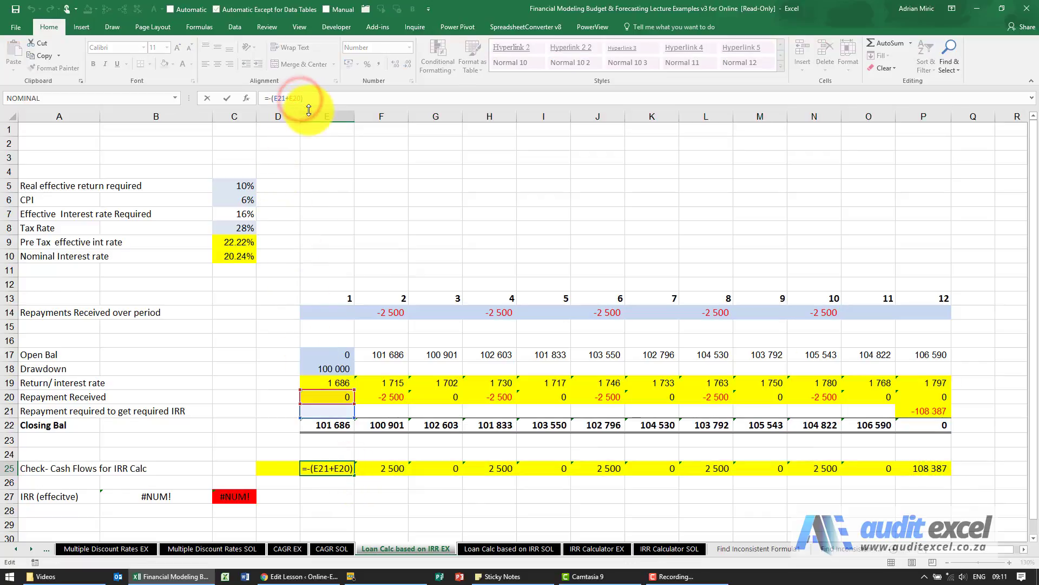
text(+)
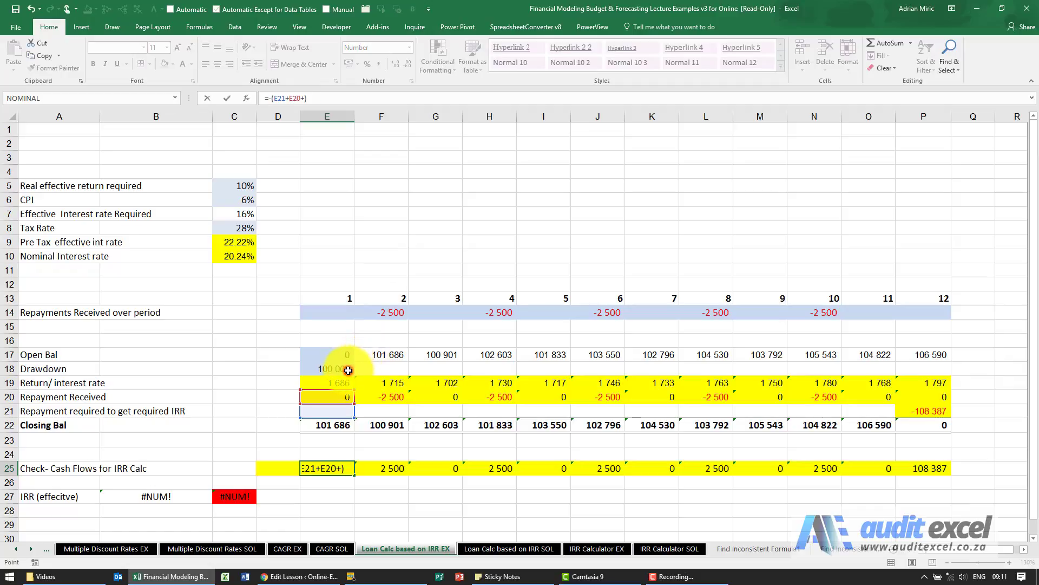
click(348, 370)
key(ctrl+Return)
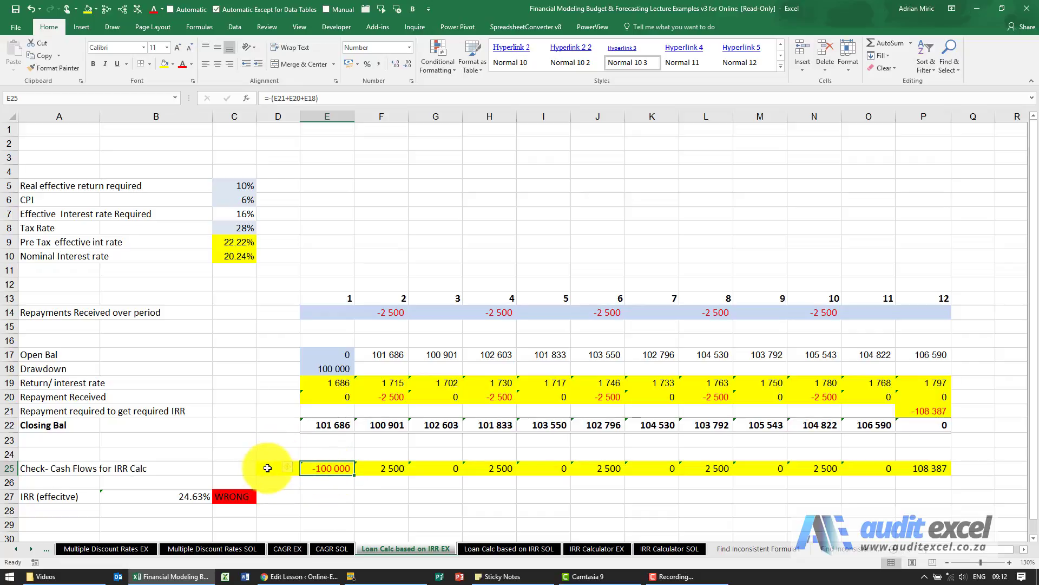
click(314, 98)
key(BackSpace)
key(BackSpace)
key(BackSpace)
key(BackSpace)
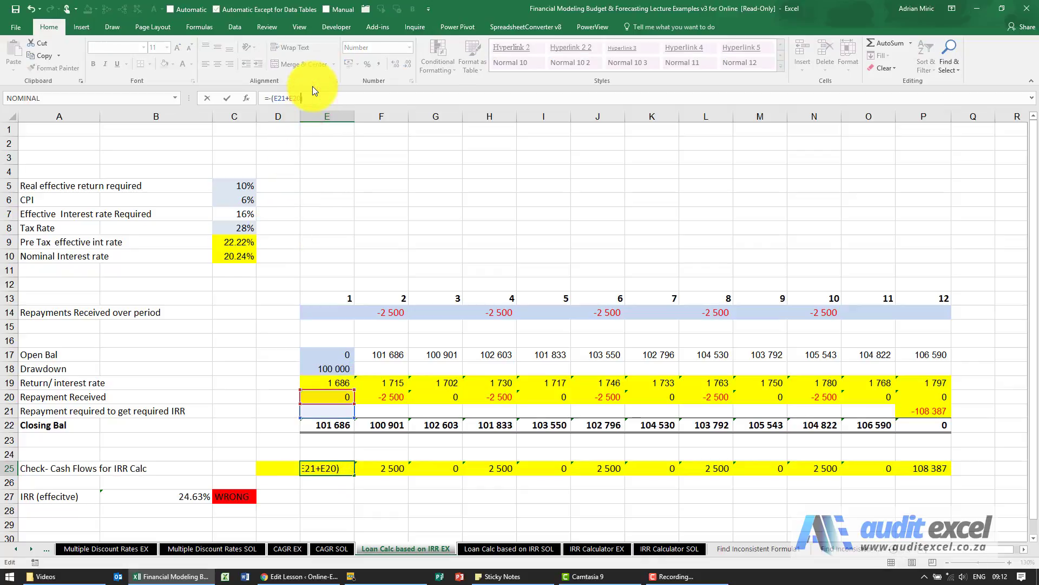
key(Return)
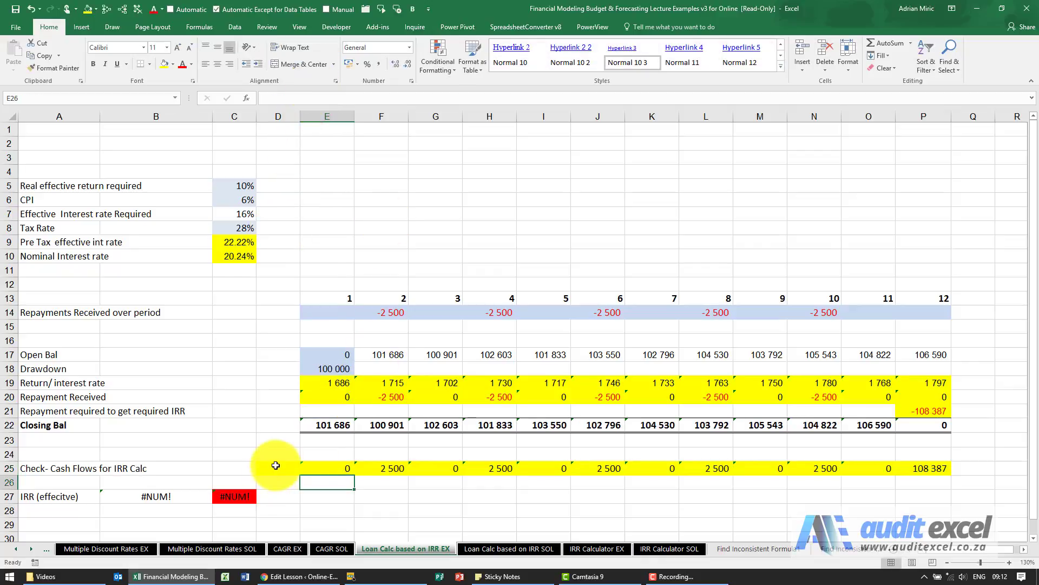
Enter =-E18 in D25 so the IRR check reads 22.22% CORRECT.
click(277, 465)
text(=-E18)
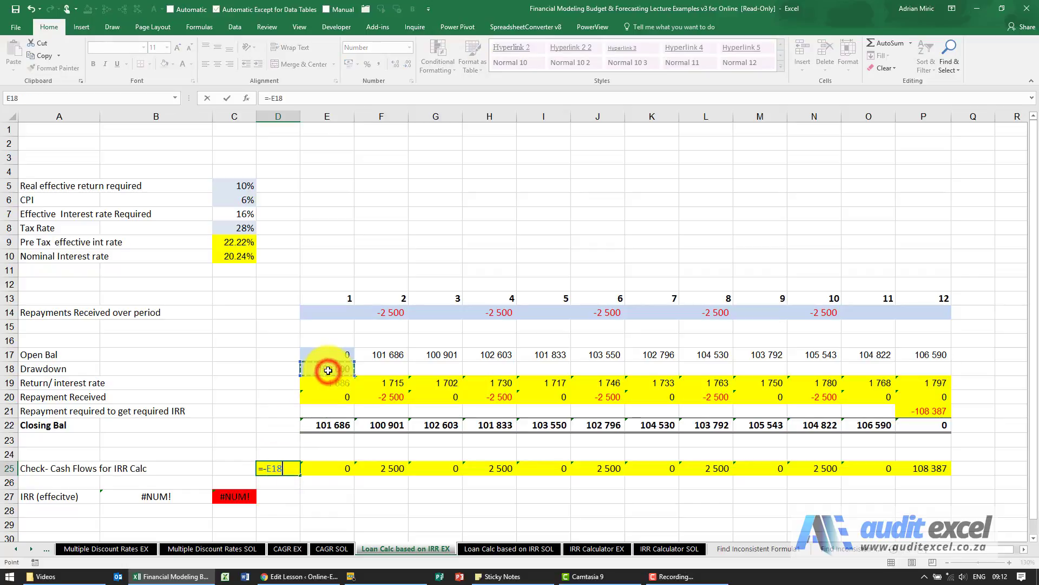
key(Return)
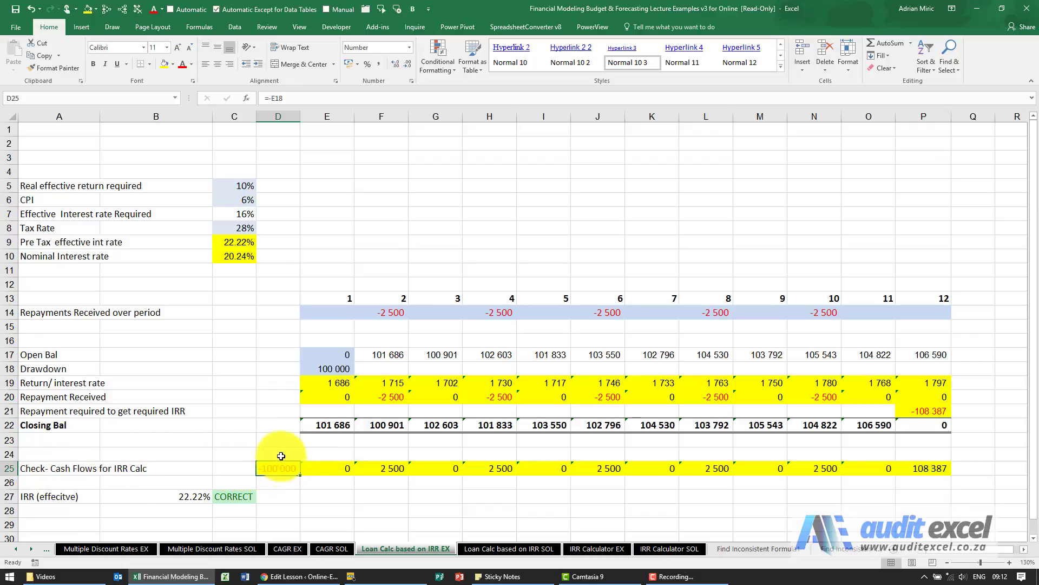
Review the check cash flow formulas for periods 1 to 4.
click(320, 469)
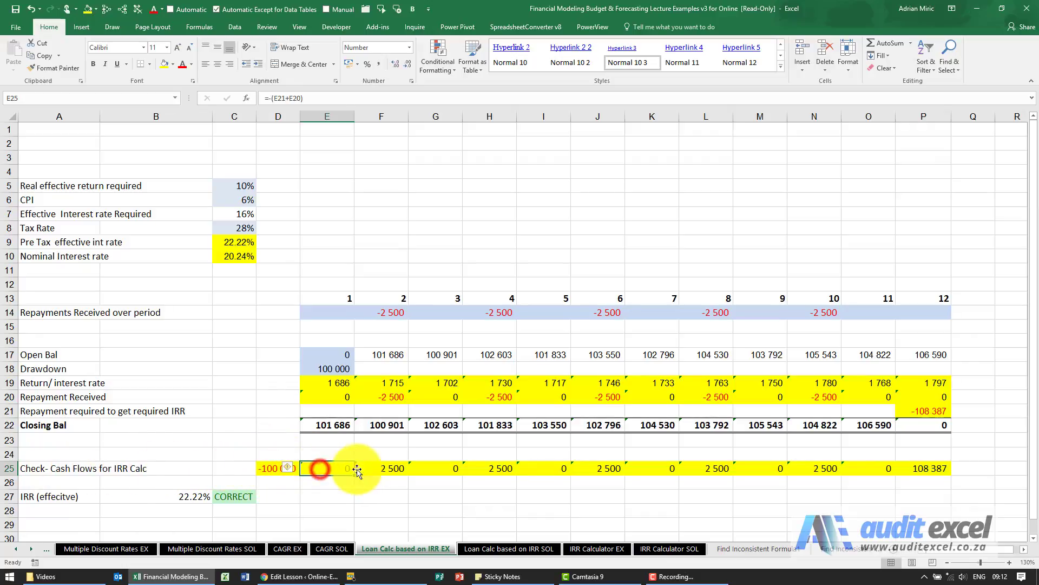
click(384, 472)
click(436, 470)
click(482, 469)
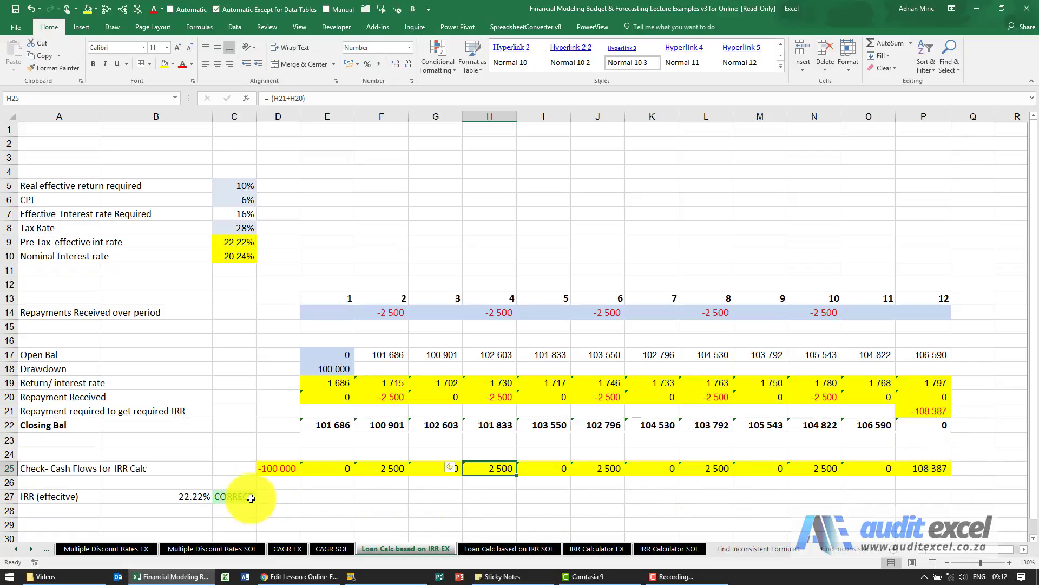
Enter =IRR(D25:P25) in B28 with one extra decimal, showing 1.69%.
click(183, 509)
click(246, 98)
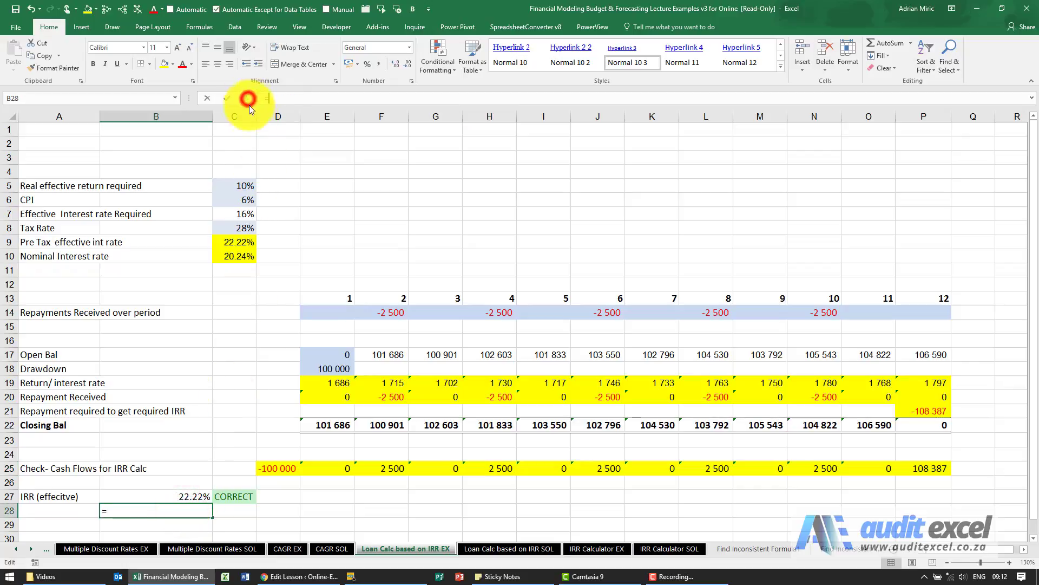
click(408, 239)
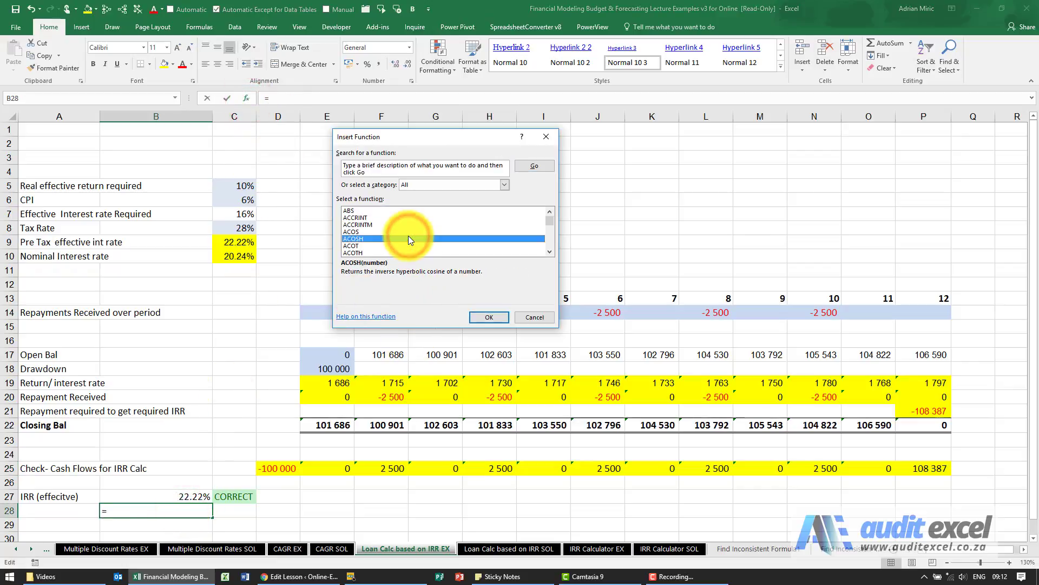
text(irr)
key(Return)
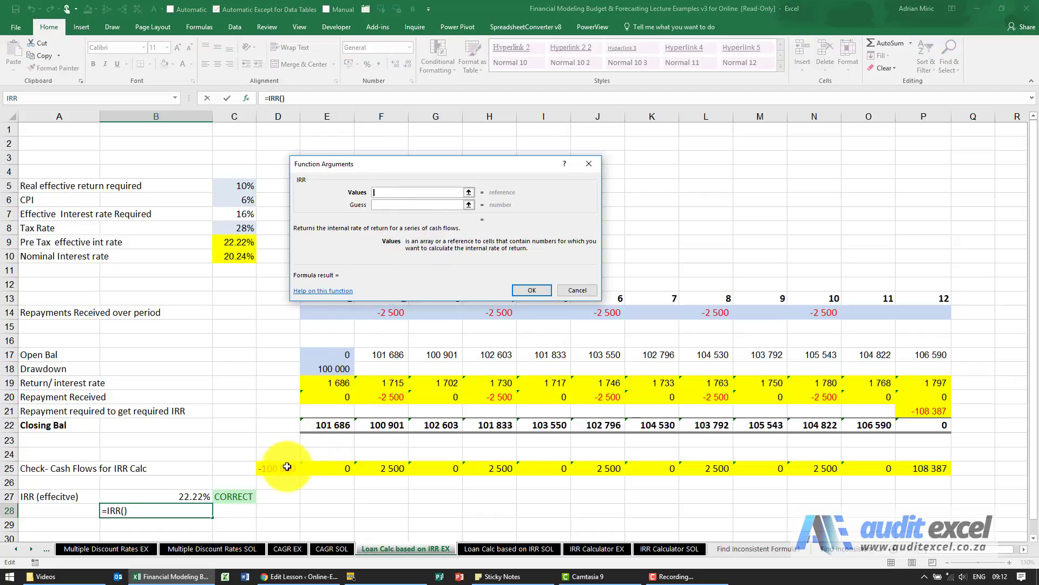
key(ctrl+shift+Right)
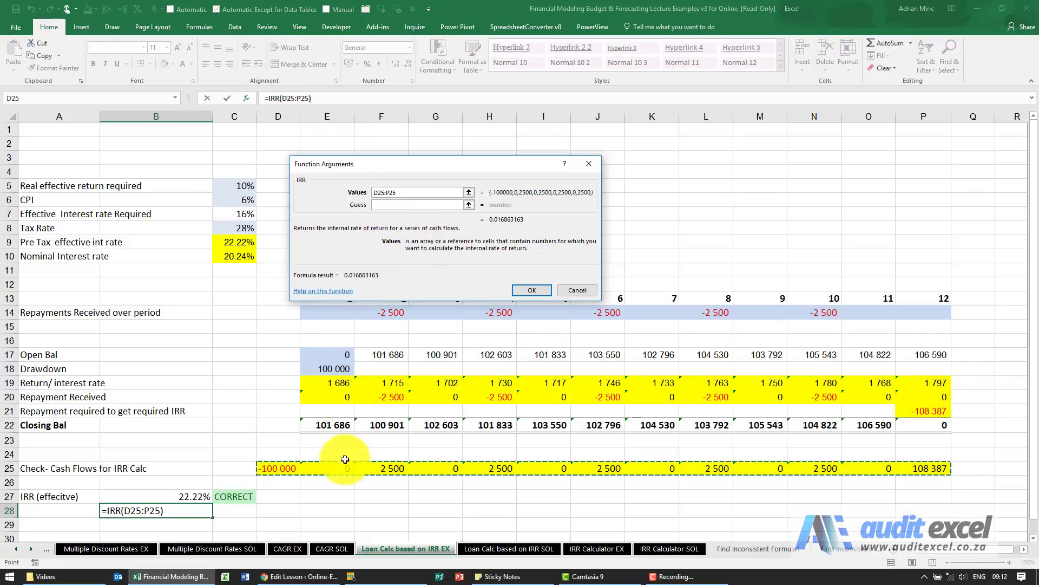
click(533, 291)
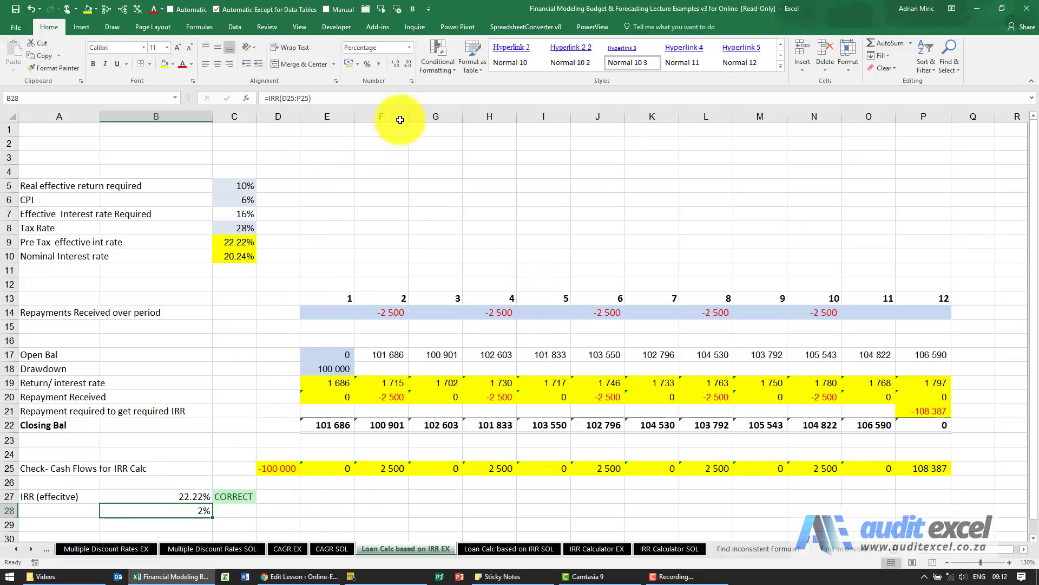
click(395, 64)
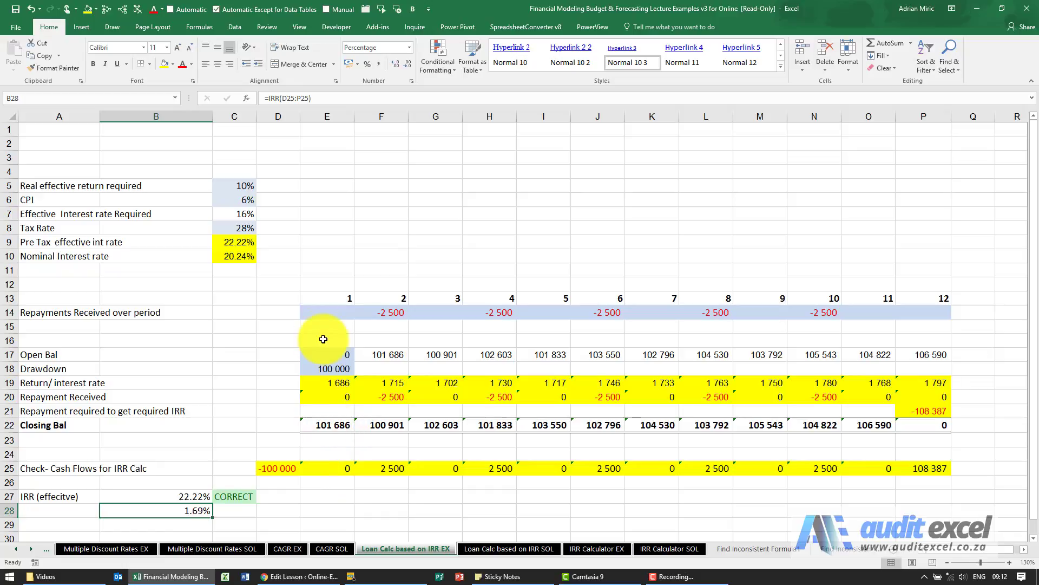
Change B28 to =(1+IRR(D25:P25))^12-1 so it shows the annual 22.22%.
click(268, 99)
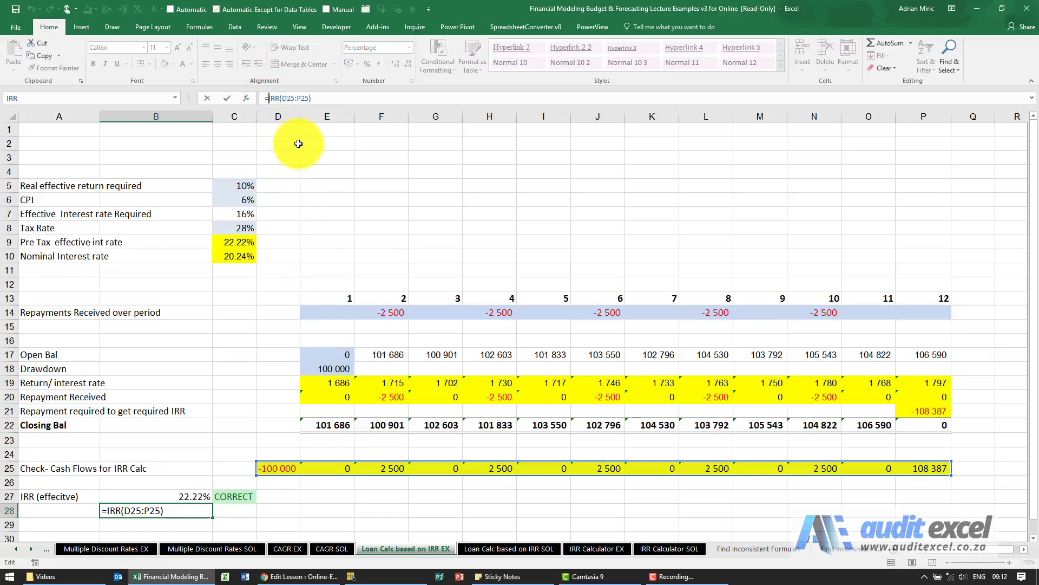
text((1+)
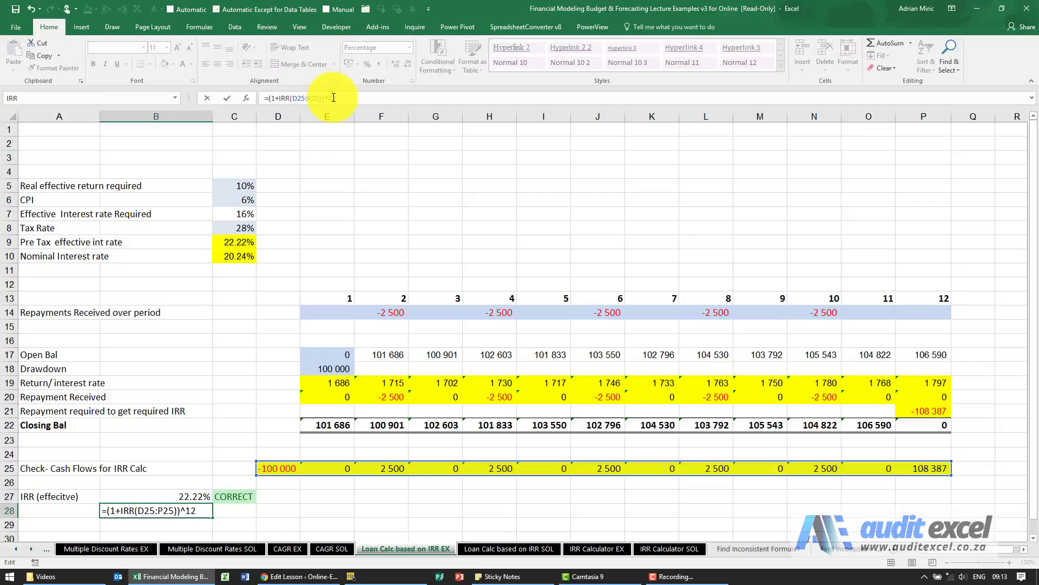
key(ctrl+Return)
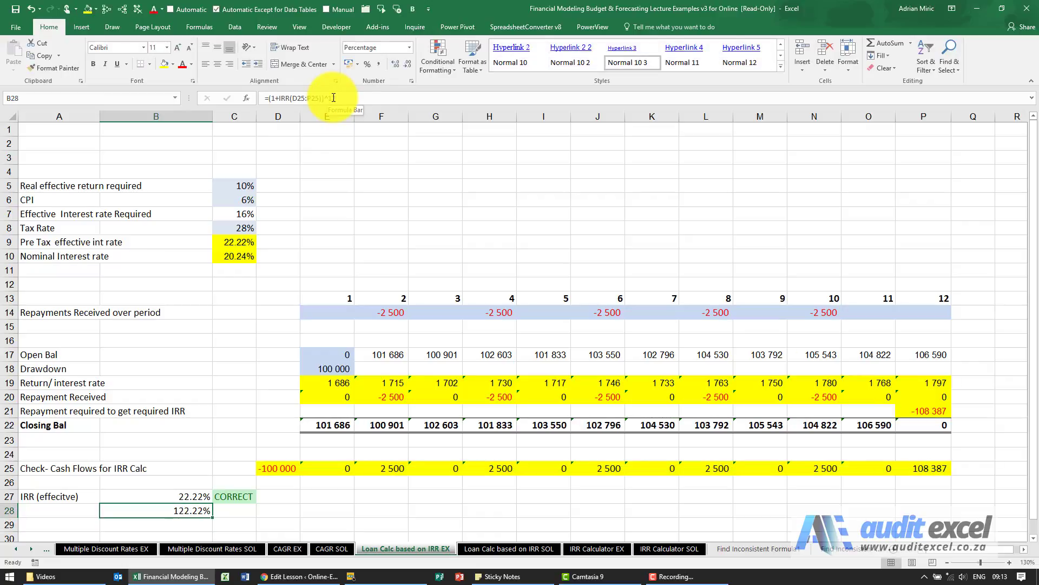
click(344, 98)
text(-1)
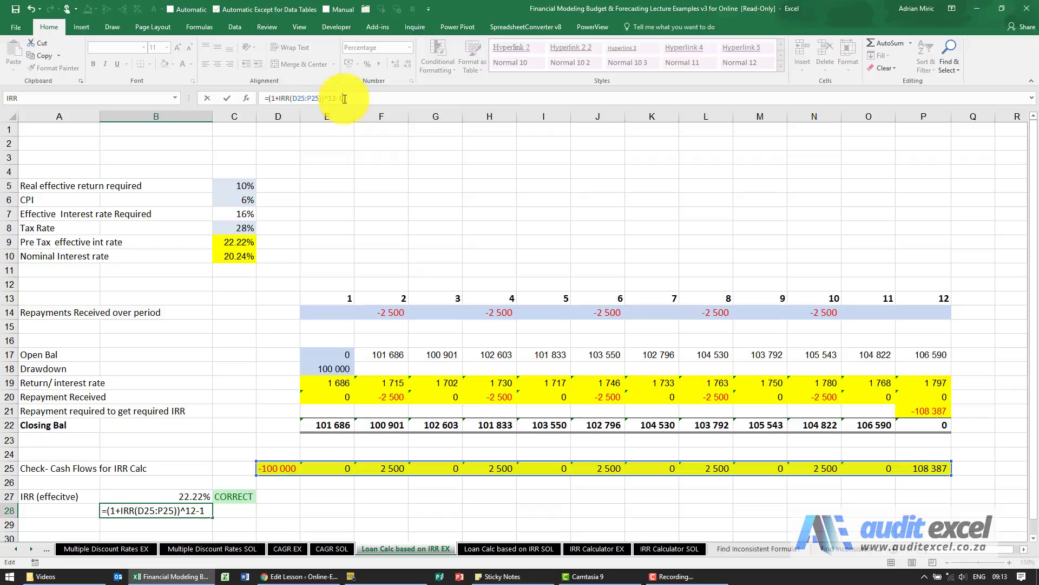
key(ctrl+Return)
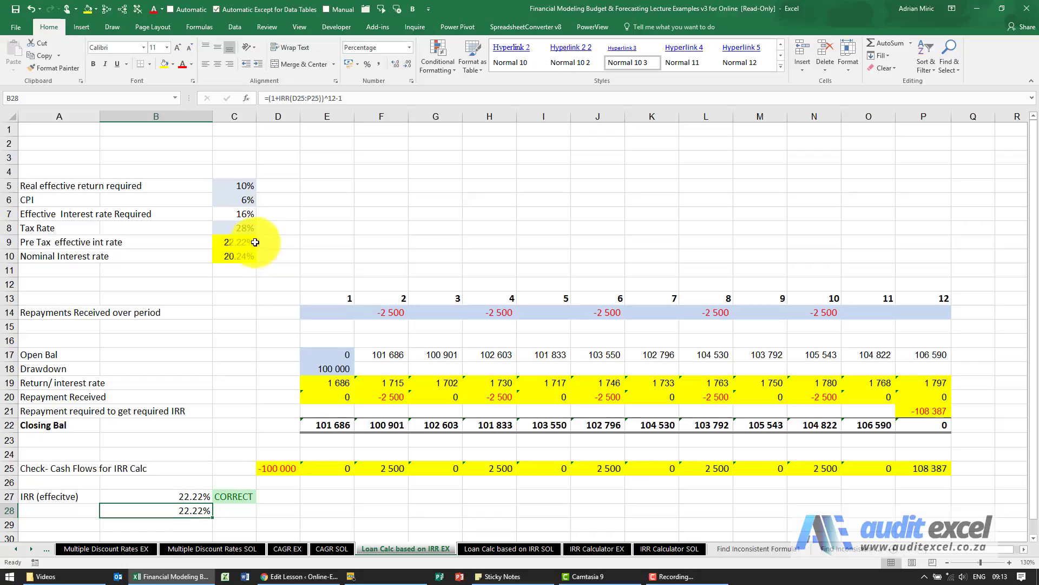
Enter =IRR(D25:P25)*12 in B29, giving a 20.24% nominal annual rate.
click(187, 506)
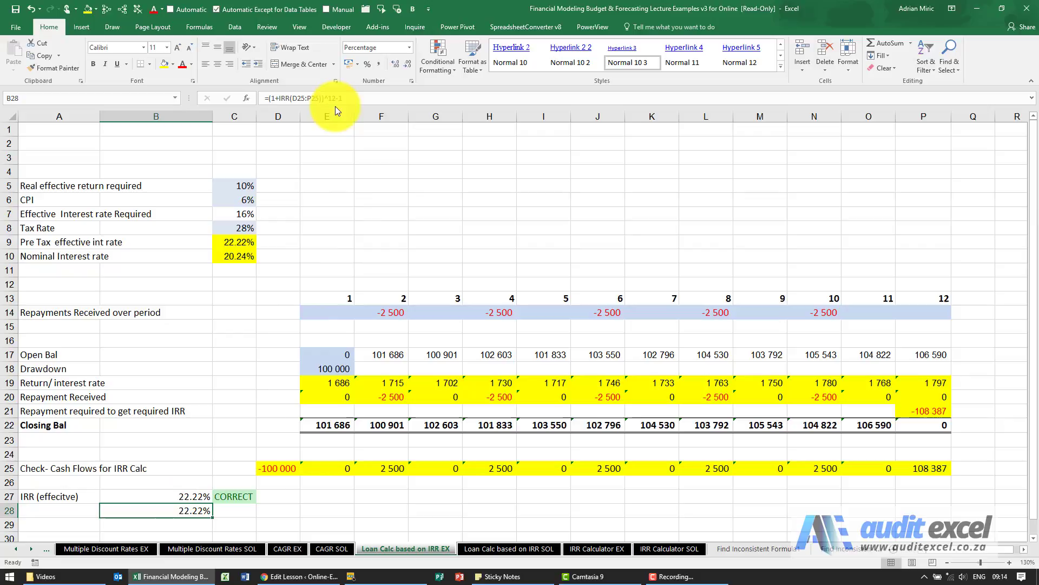
click(199, 524)
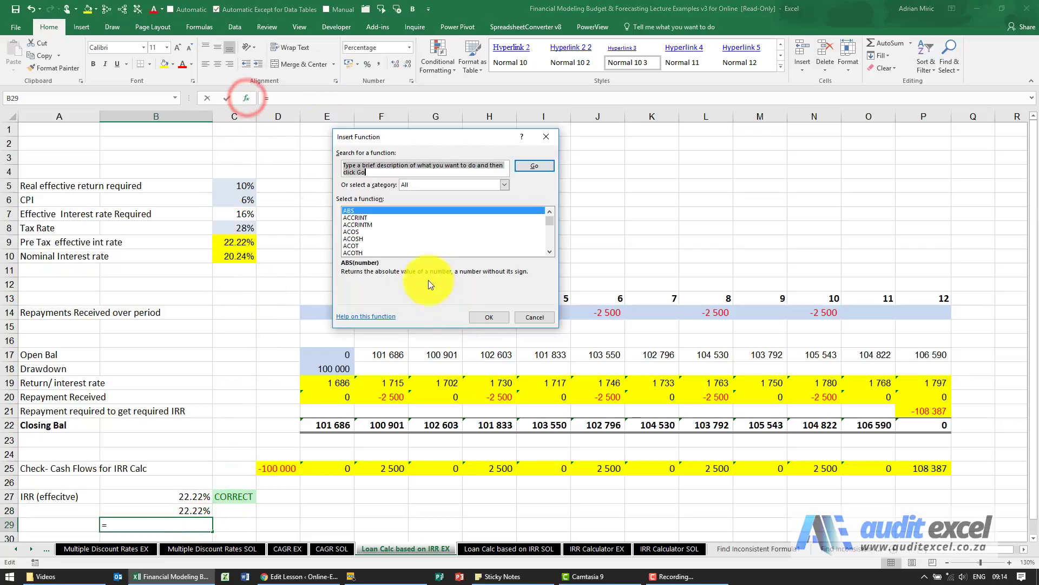
click(425, 251)
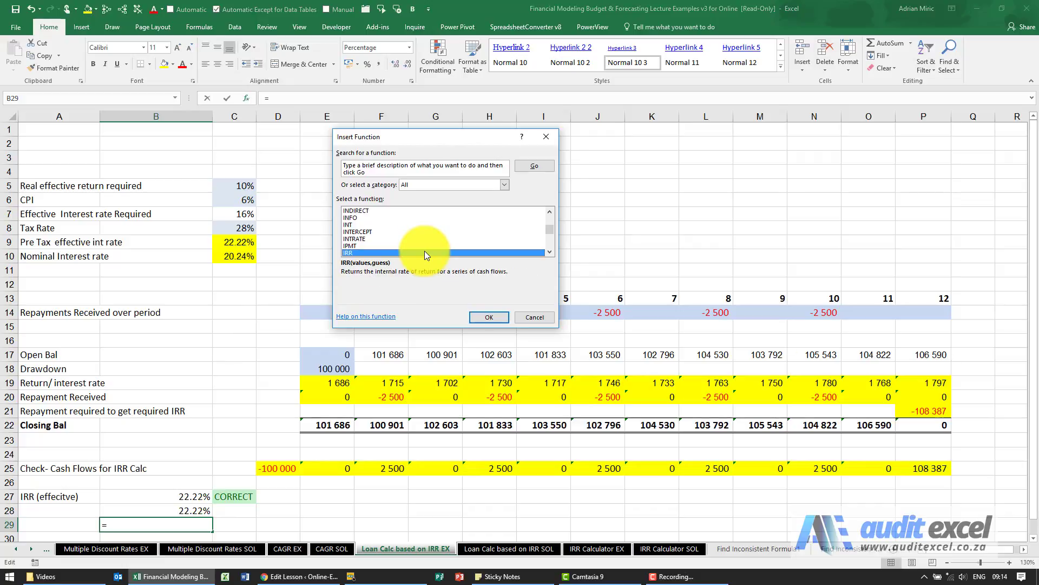
double_click(424, 251)
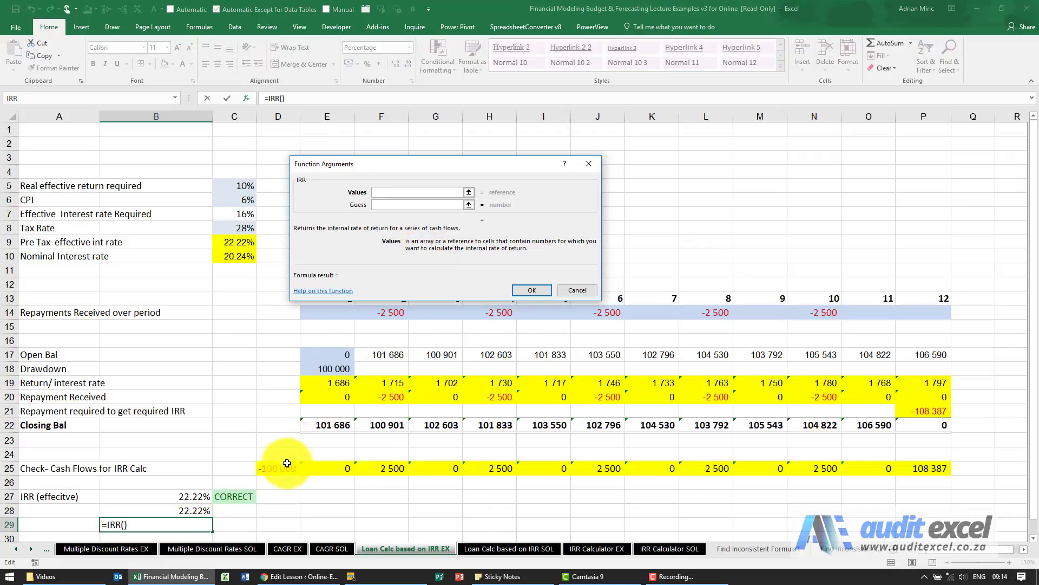
key(ctrl+shift+Right)
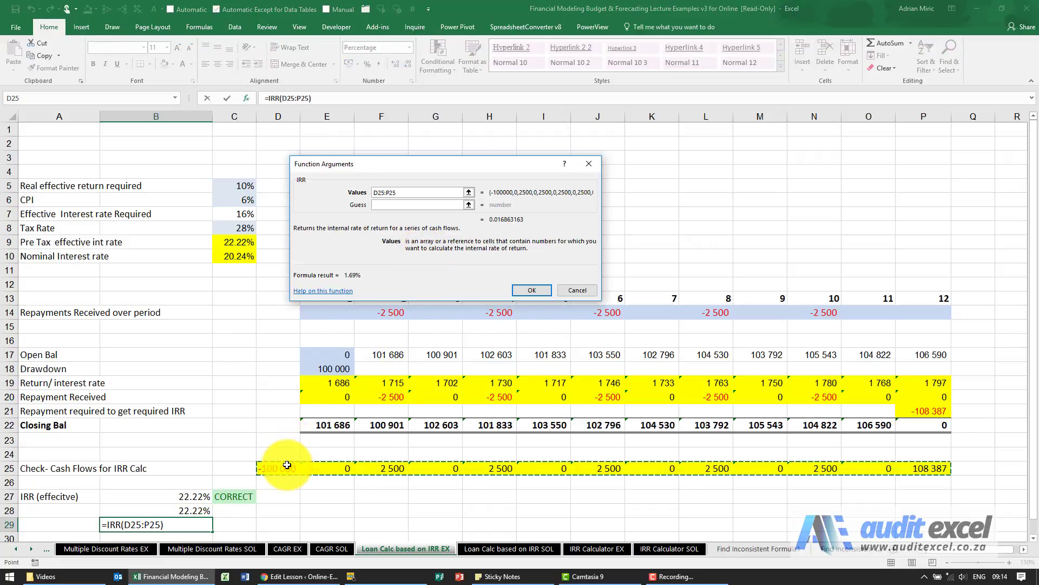
key(Return)
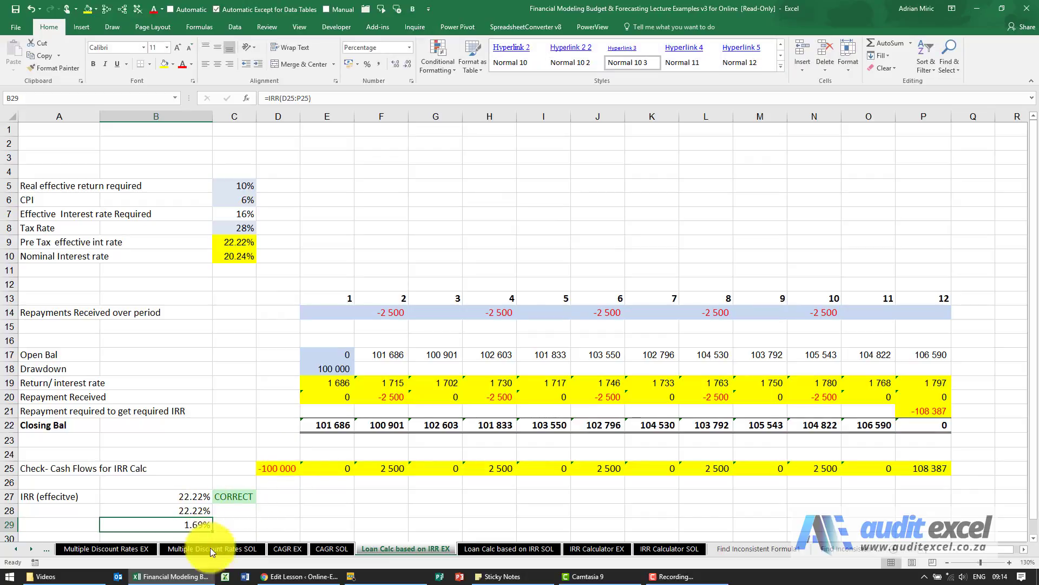
click(338, 99)
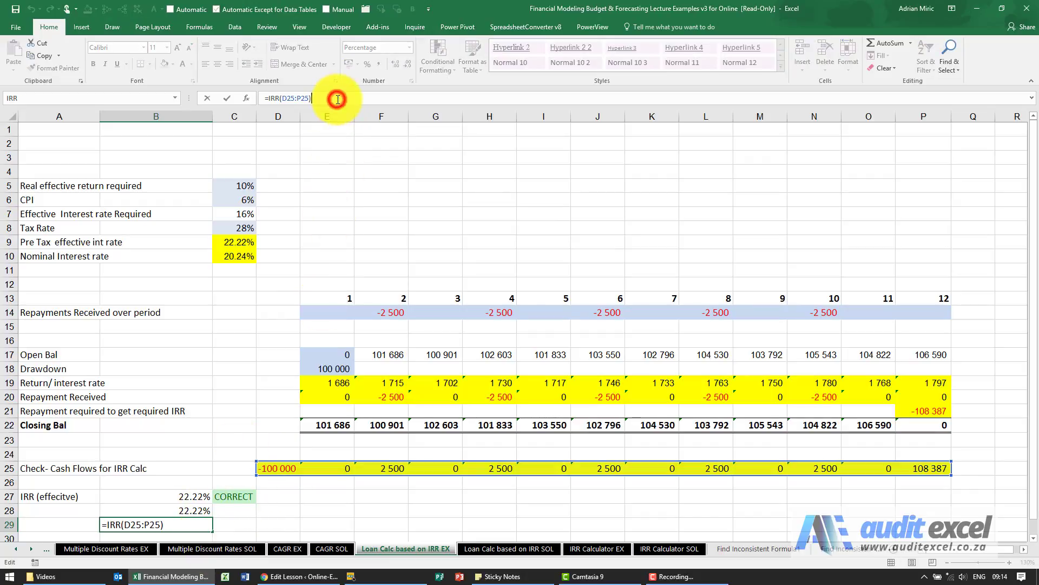
text(*12)
key(Return)
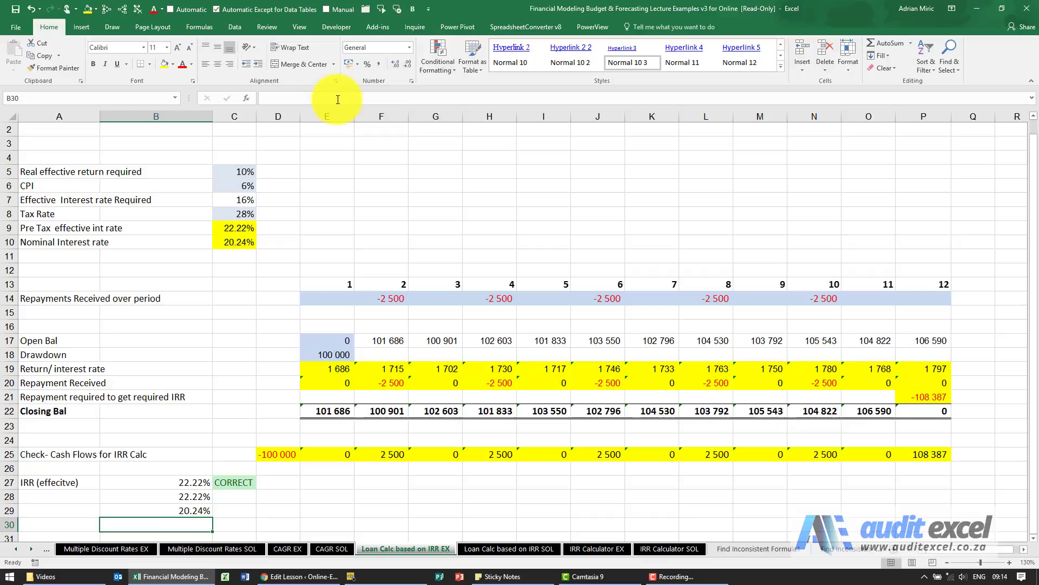
Change B29 to =EFFECT(IRR(D25:P25)*12,12) so it returns 22.22%.
click(204, 512)
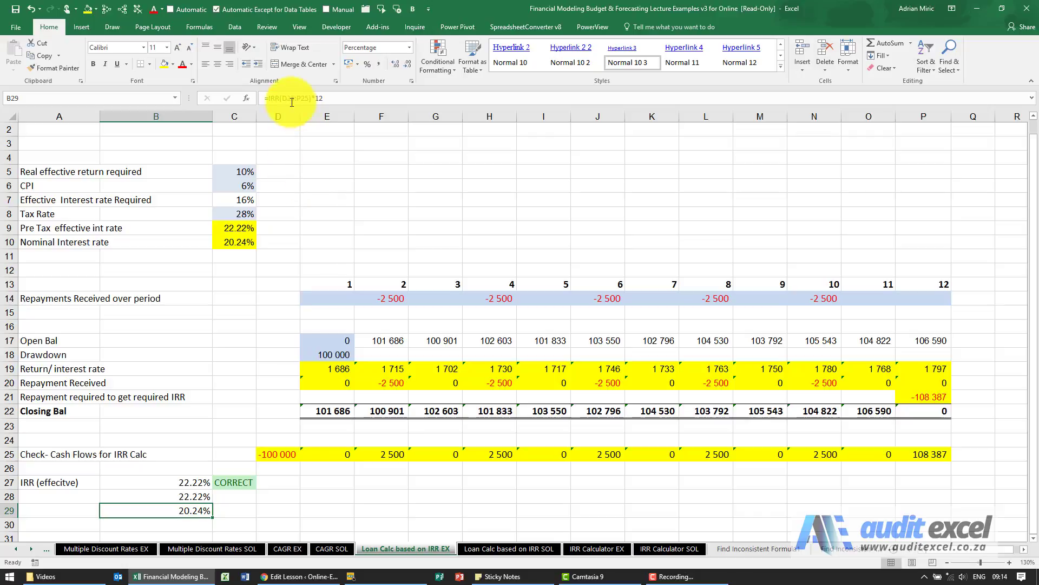
click(269, 98)
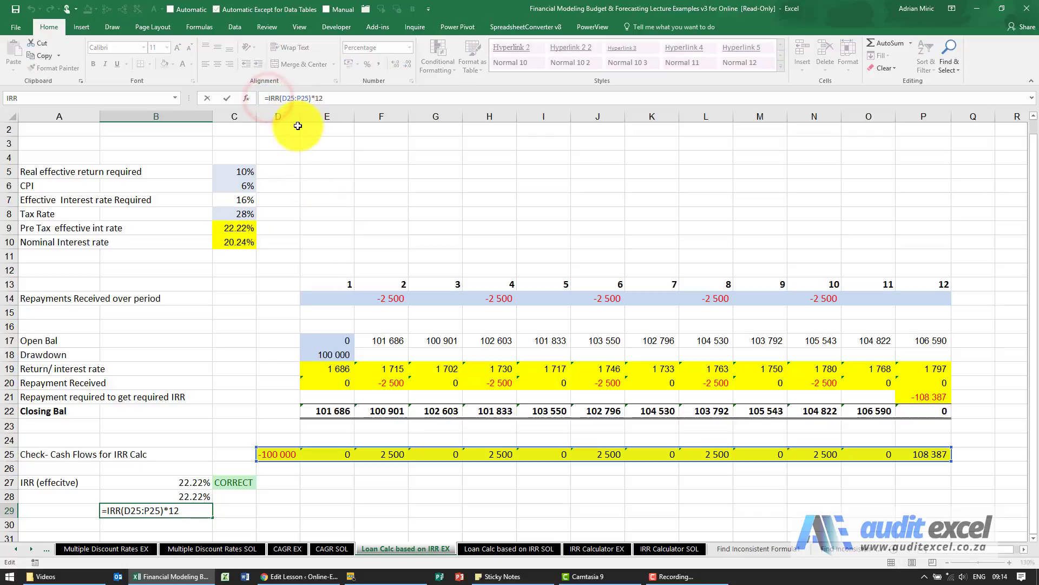
text(effect)
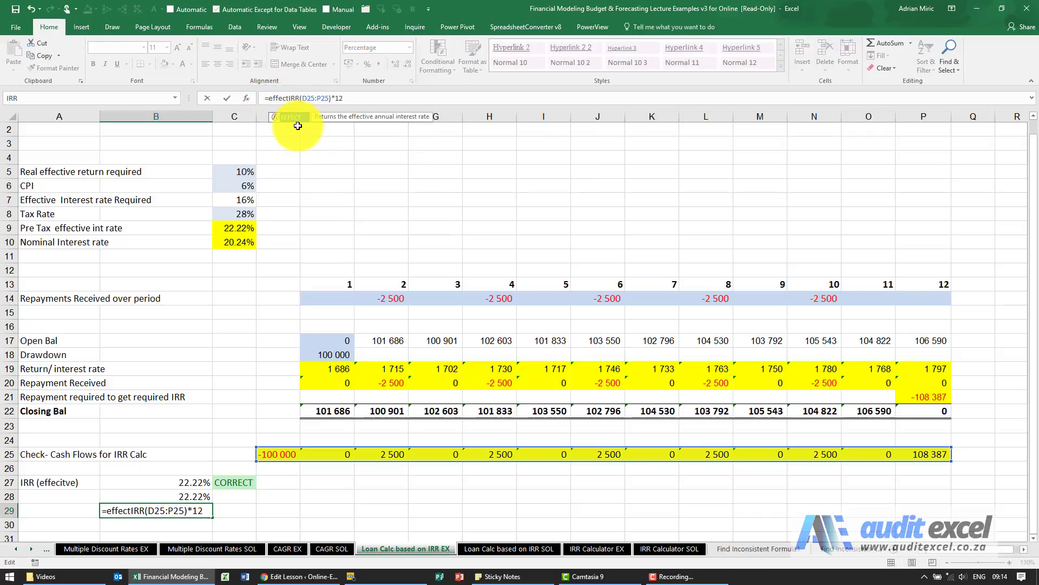
text(()
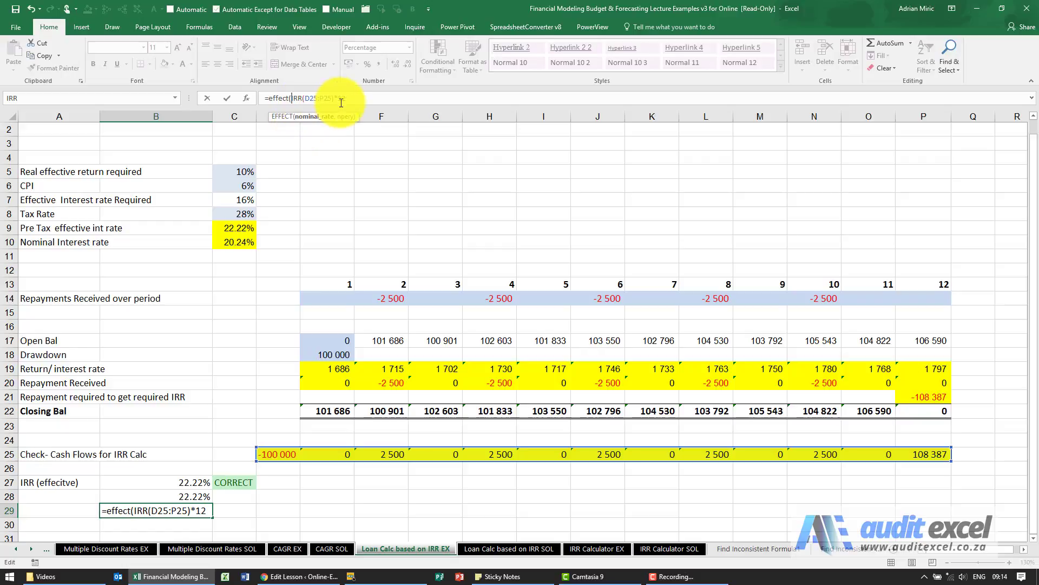
text(,12)
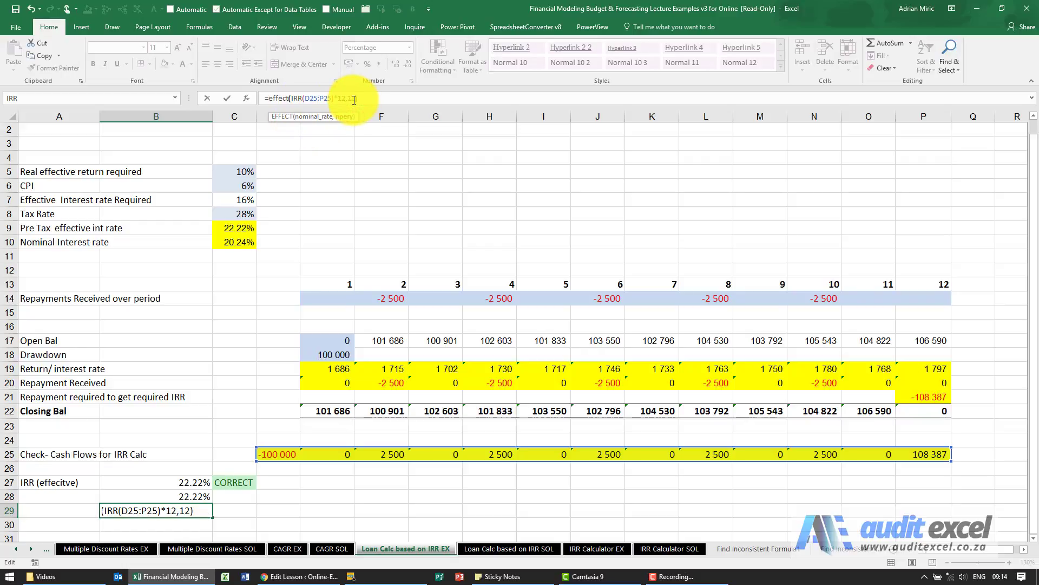
key(Return)
key(Up)
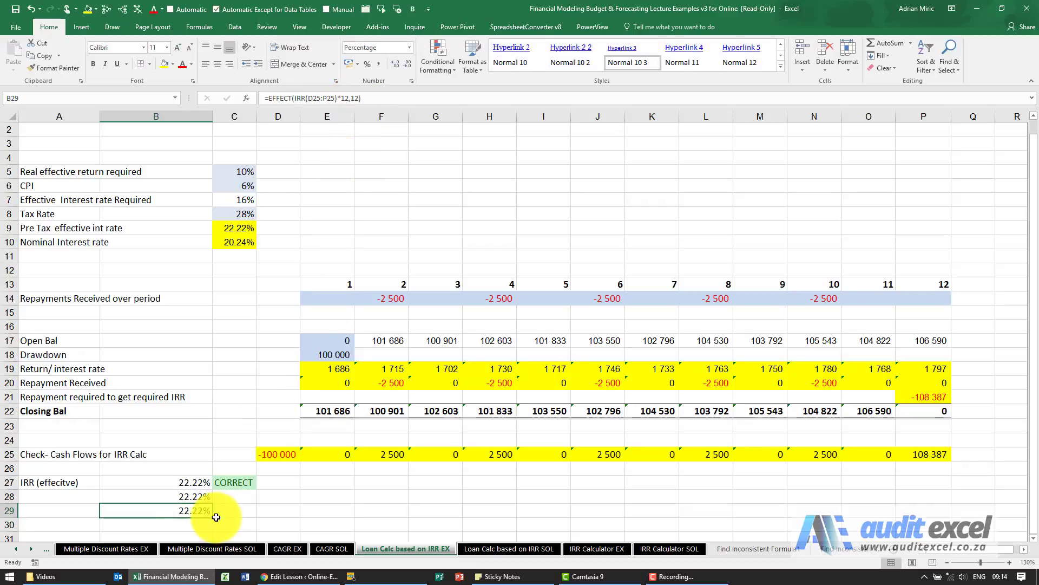
scroll(342, 413, up, 1)
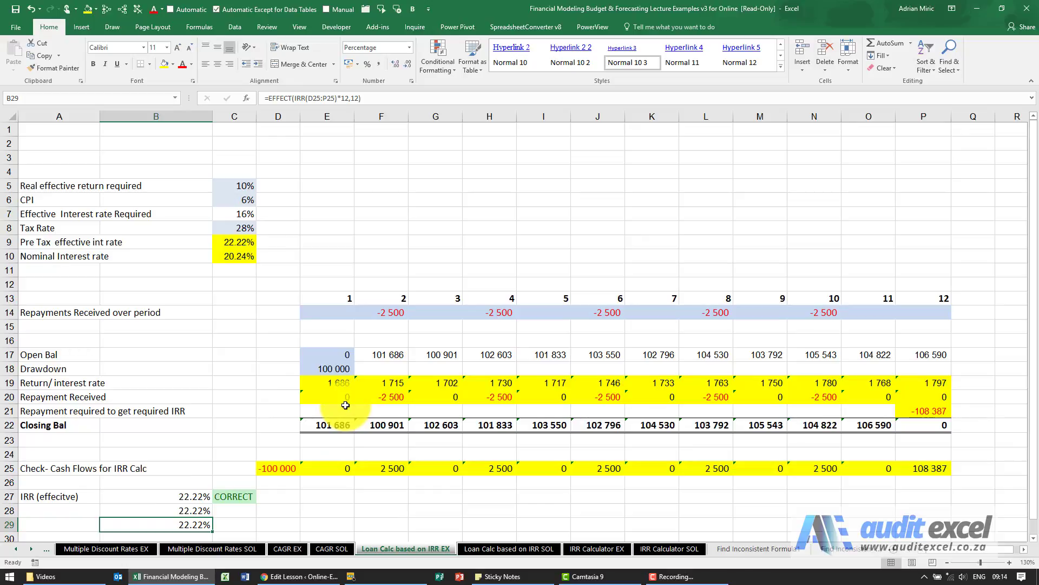